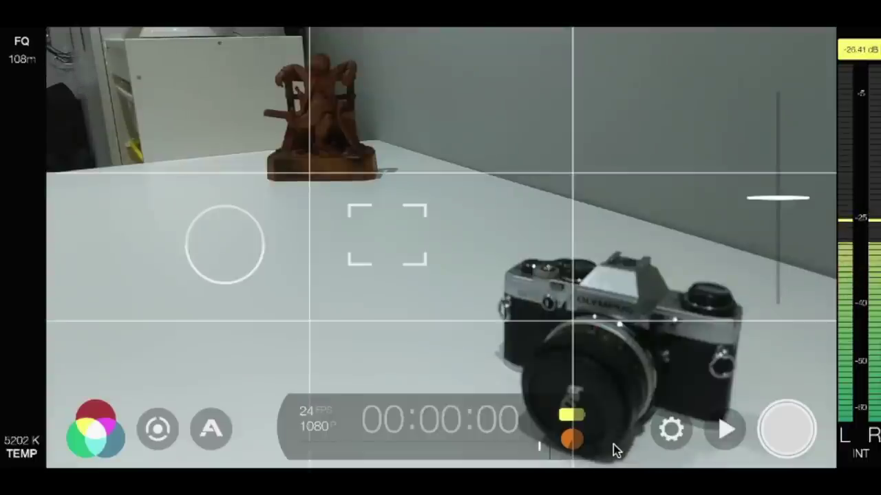
# Set resolution to 4K 2160p, FiLMiC Extreme quality and HEVC codec, keeping the 16:9 frame.
pyautogui.click(669, 430)
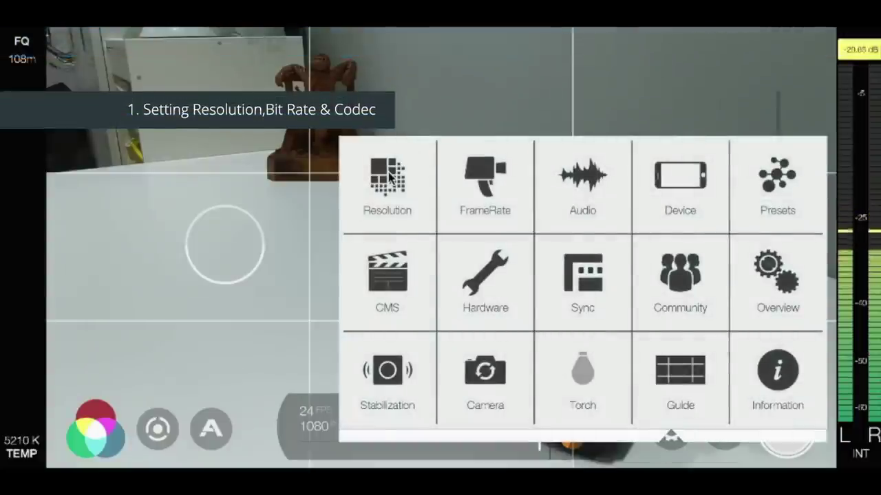
pyautogui.click(388, 178)
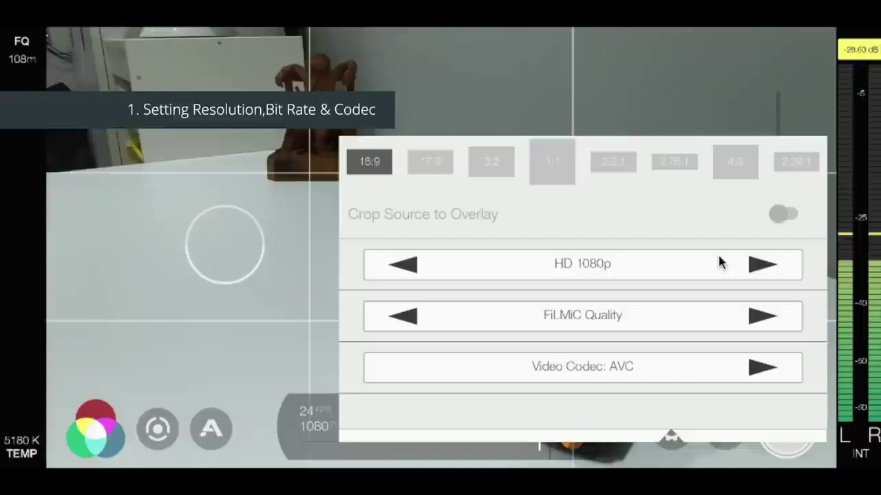
pyautogui.click(760, 267)
pyautogui.click(760, 267)
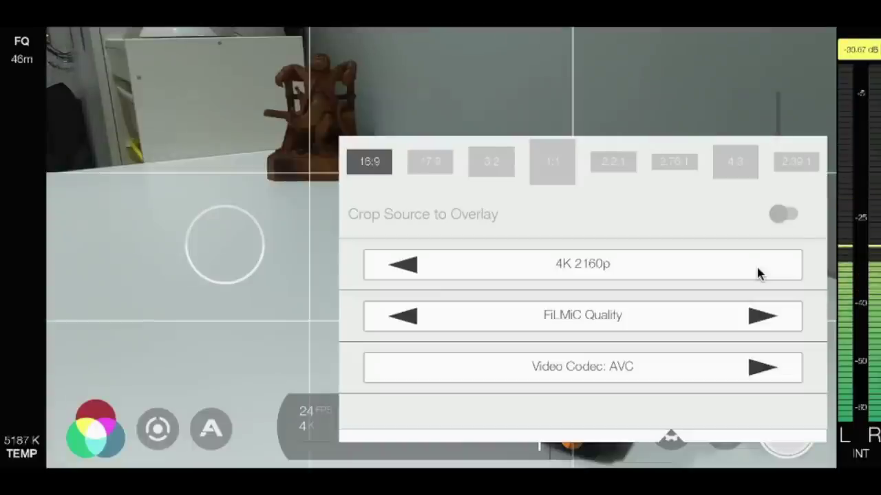
pyautogui.click(764, 317)
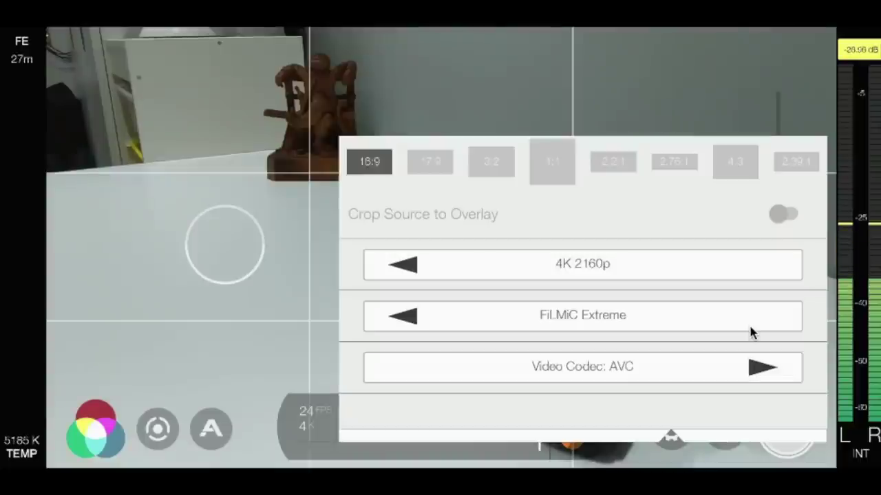
pyautogui.click(761, 370)
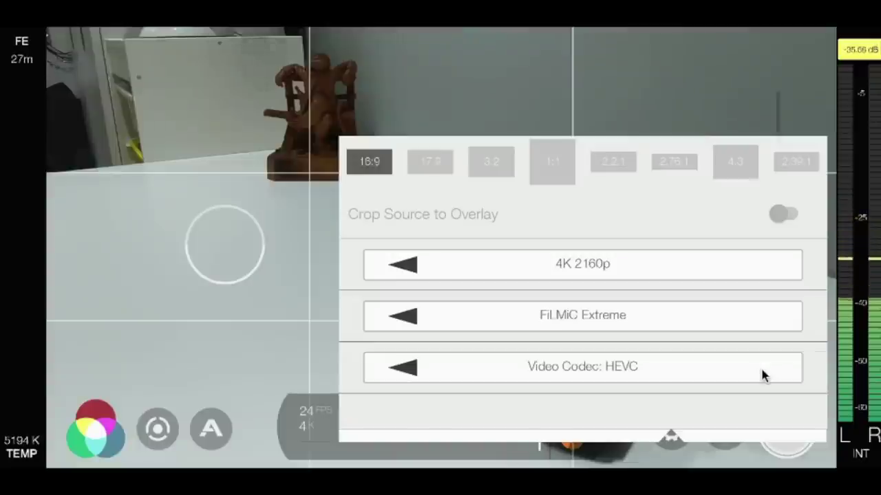
pyautogui.click(544, 163)
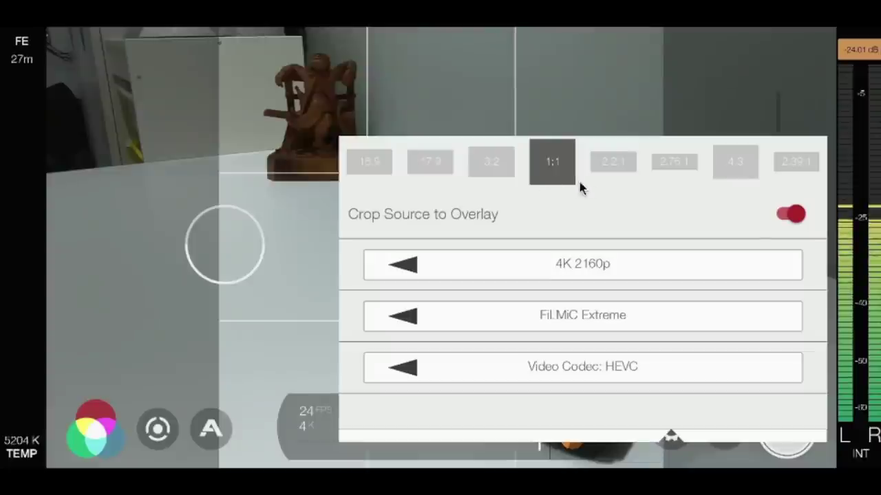
pyautogui.click(368, 171)
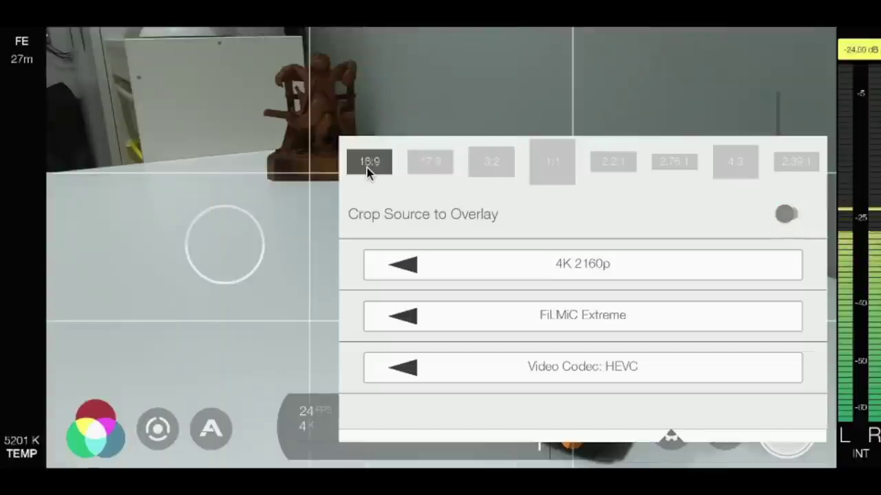
pyautogui.click(307, 194)
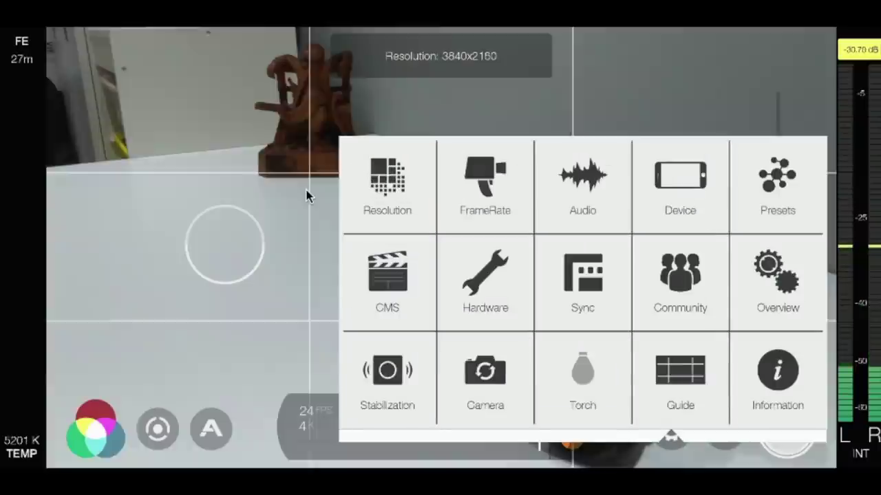
# Confirm capture and playback frame rates are both 24 fps, then close settings.
pyautogui.click(485, 193)
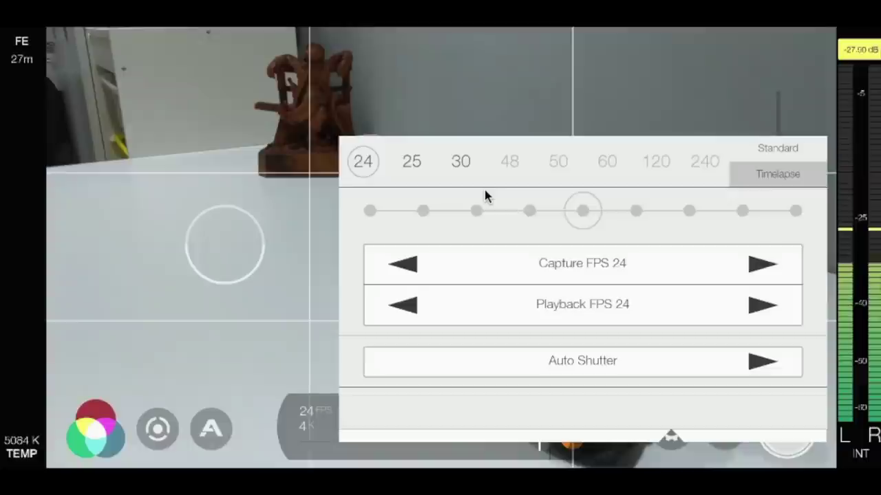
pyautogui.click(310, 180)
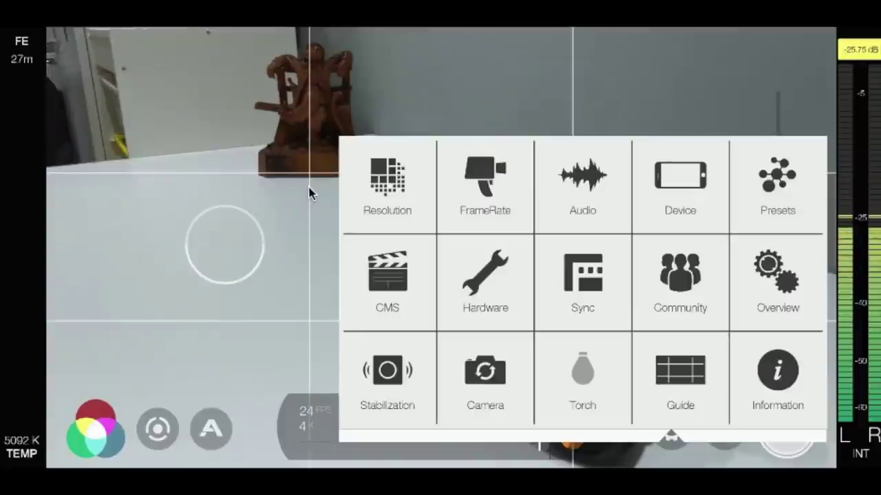
pyautogui.click(309, 194)
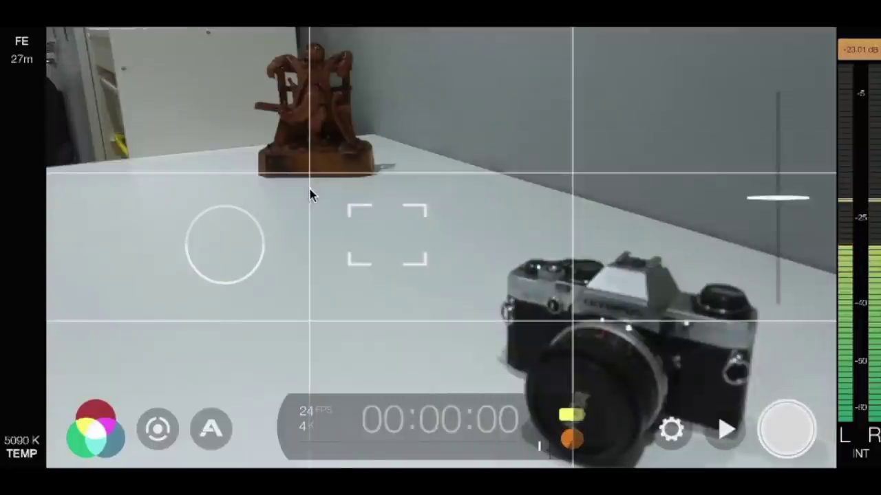
# Compare the tungsten, daylight, cloudy and fluorescent presets, then lock white balance at 5090K.
pyautogui.click(101, 442)
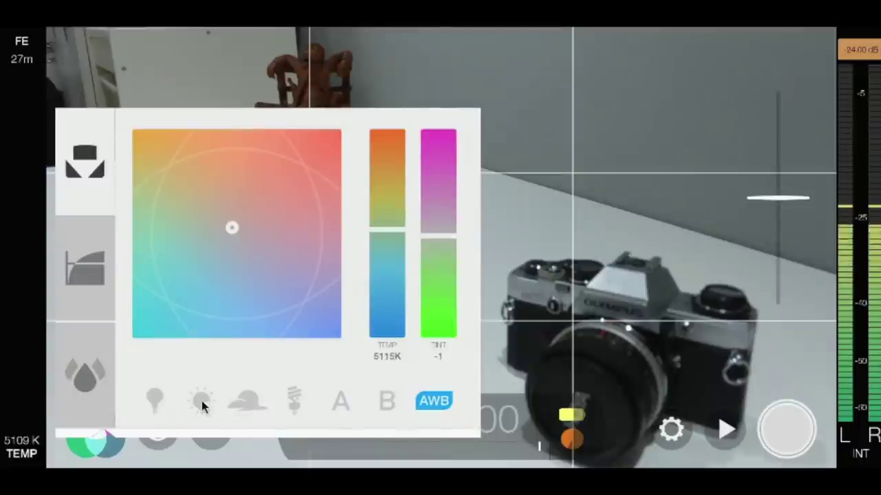
pyautogui.click(155, 404)
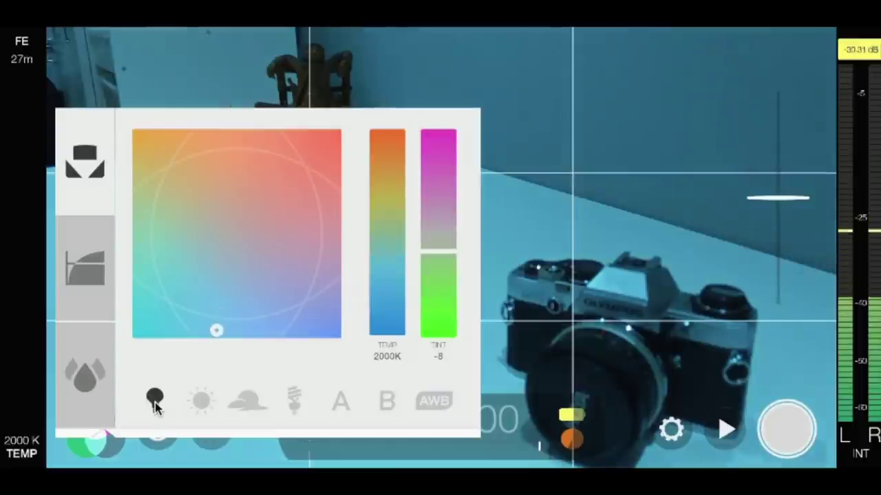
pyautogui.click(203, 403)
pyautogui.click(235, 406)
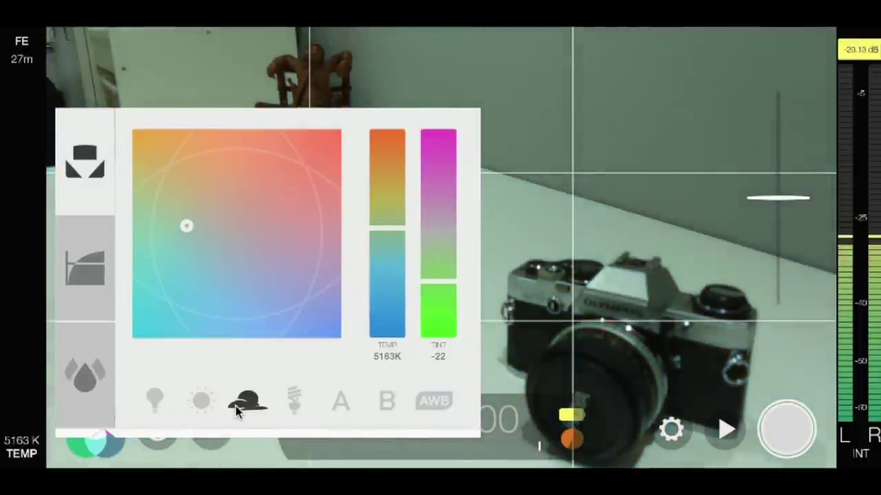
pyautogui.click(295, 405)
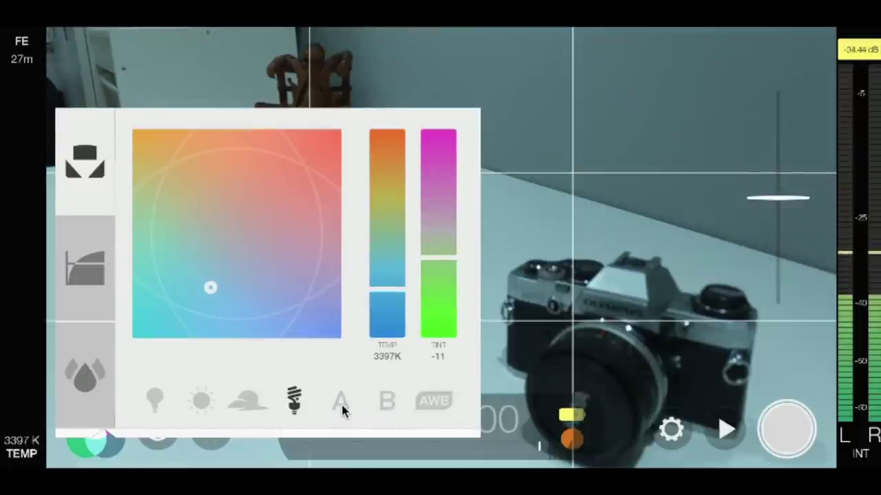
pyautogui.click(433, 402)
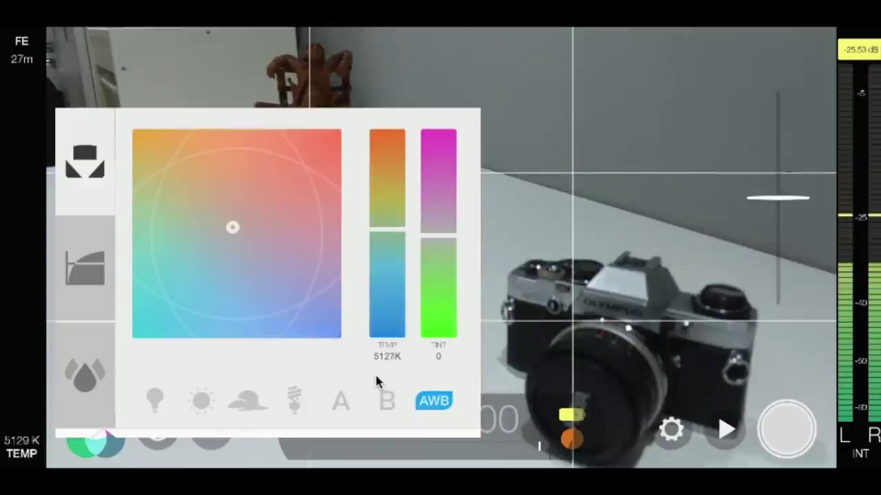
pyautogui.click(433, 403)
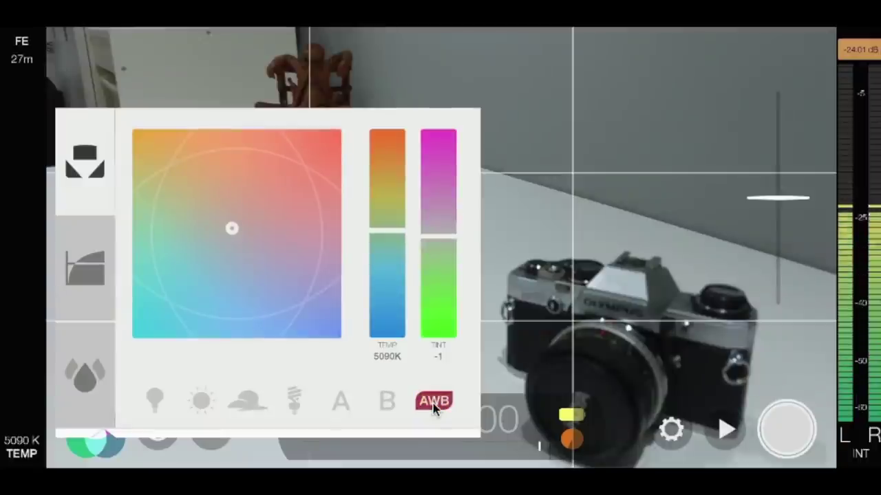
pyautogui.click(547, 223)
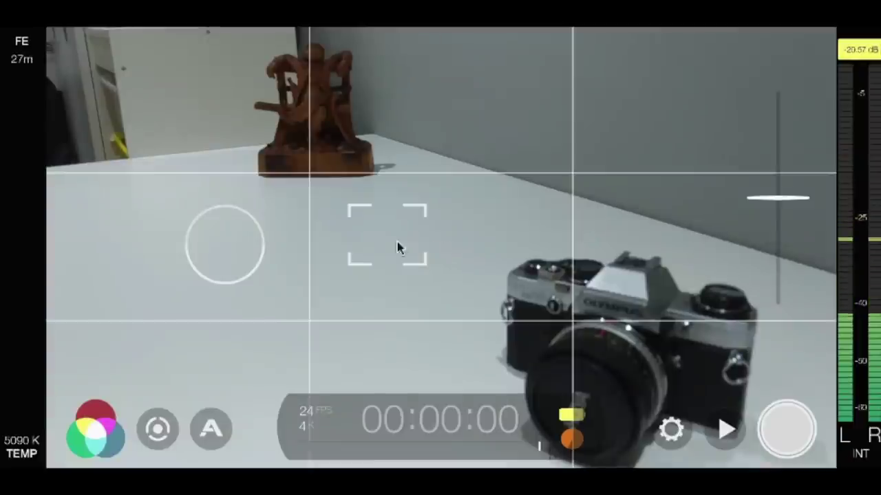
# Set the gamma curve to Log, leaving highlight and shadow at 0.0.
pyautogui.click(92, 434)
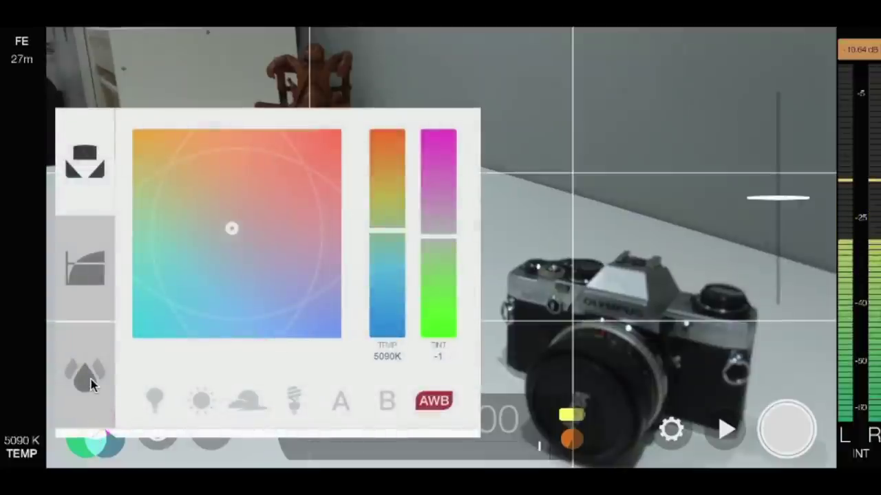
pyautogui.click(85, 262)
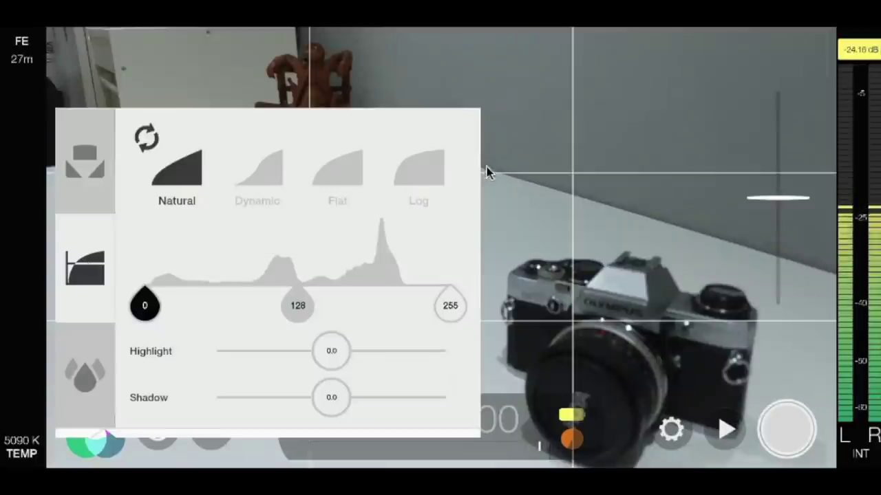
pyautogui.click(403, 184)
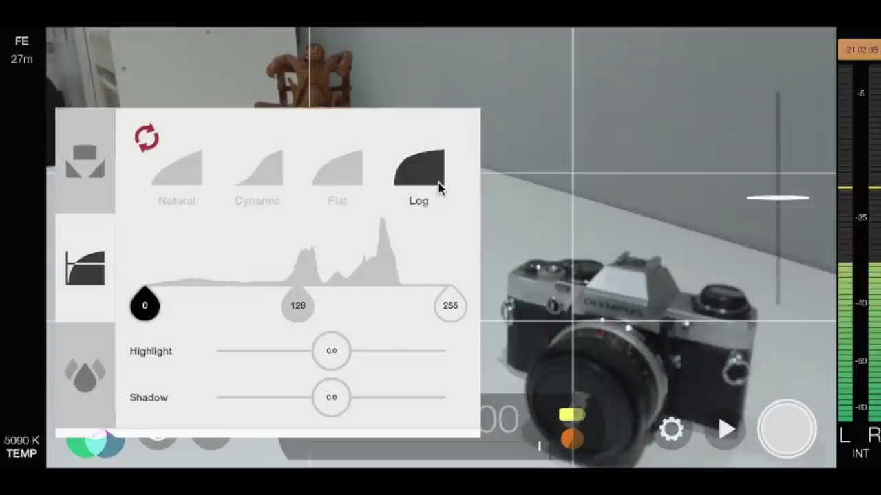
pyautogui.click(537, 210)
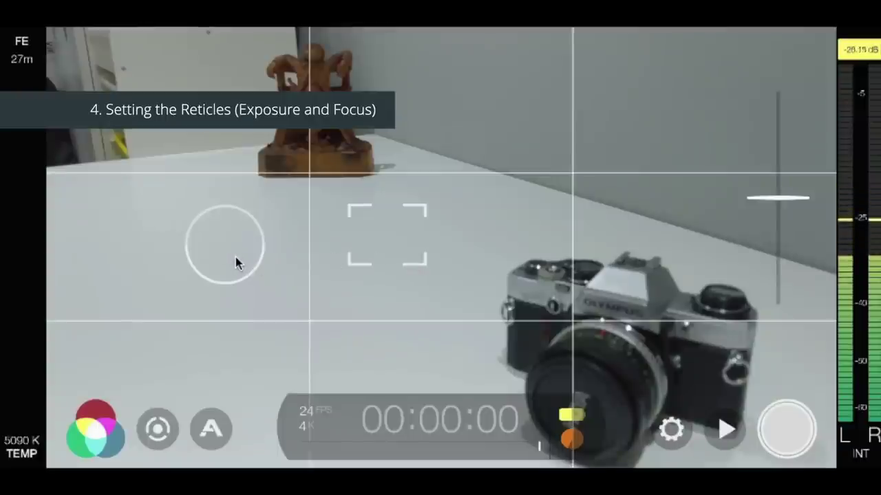
# Meter exposure from the upper middle of the scene and lock it.
pyautogui.moveTo(238, 262); pyautogui.dragTo(211, 251)
pyautogui.moveTo(379, 240)
pyautogui.mouseDown()
pyautogui.moveTo(463, 255)
pyautogui.moveTo(383, 250)
pyautogui.mouseUp()
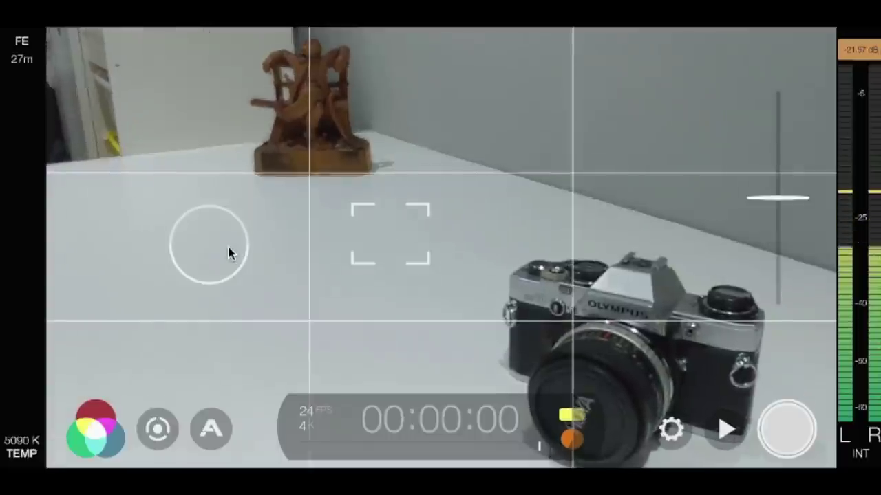
pyautogui.moveTo(226, 256); pyautogui.dragTo(211, 272)
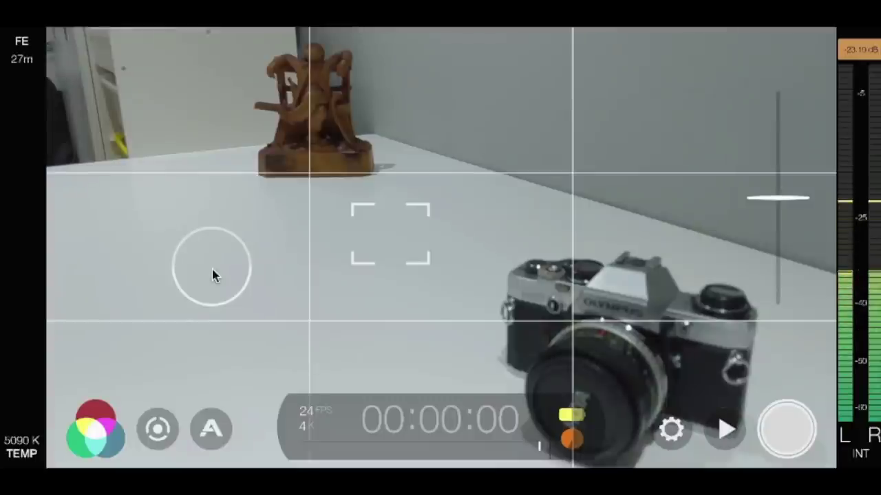
pyautogui.moveTo(212, 269); pyautogui.dragTo(246, 252)
pyautogui.click(240, 252)
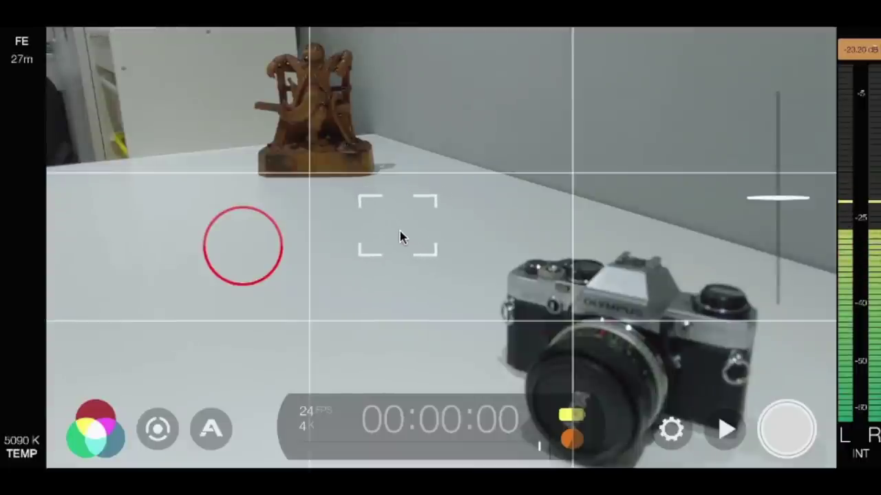
# Try focus on the camera body and lens, then lock focus on the wooden statue.
pyautogui.moveTo(399, 232); pyautogui.dragTo(615, 317)
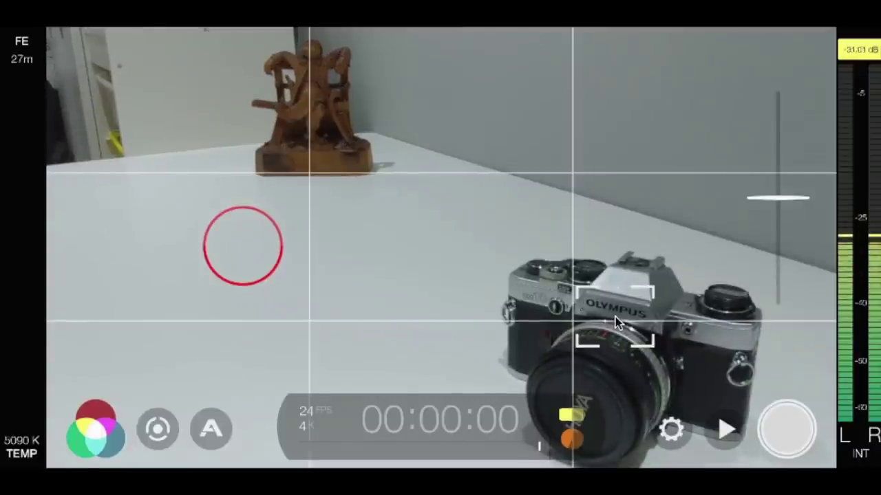
pyautogui.moveTo(615, 318); pyautogui.dragTo(314, 98)
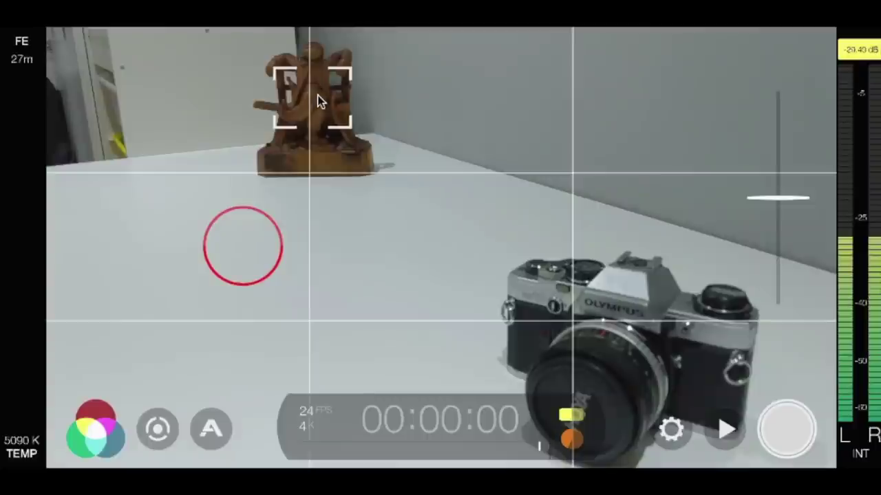
pyautogui.moveTo(317, 103); pyautogui.dragTo(618, 347)
pyautogui.click(411, 228)
pyautogui.moveTo(410, 229); pyautogui.dragTo(328, 118)
pyautogui.click(327, 119)
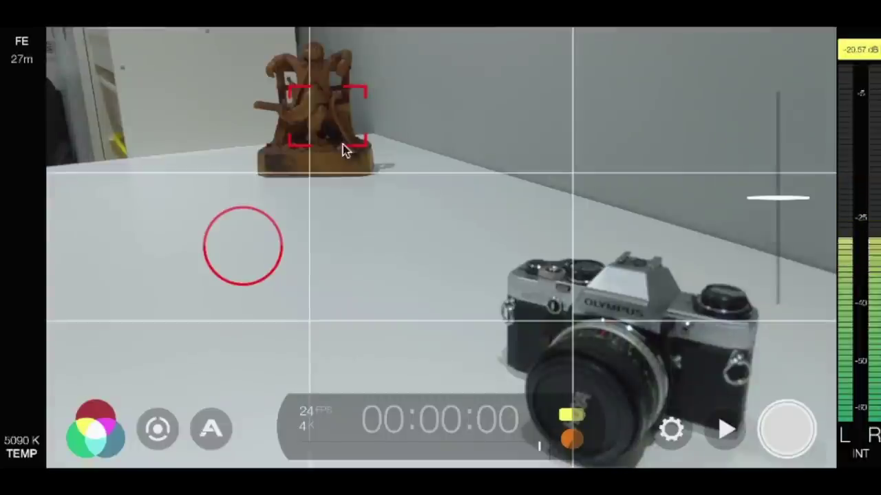
# Move the focus point to the table centre and unlock exposure.
pyautogui.click(390, 213)
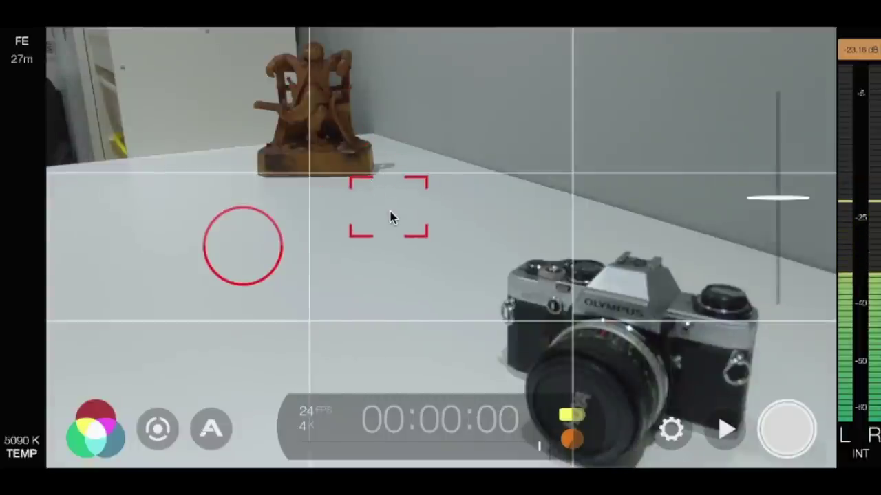
pyautogui.click(408, 227)
pyautogui.click(414, 232)
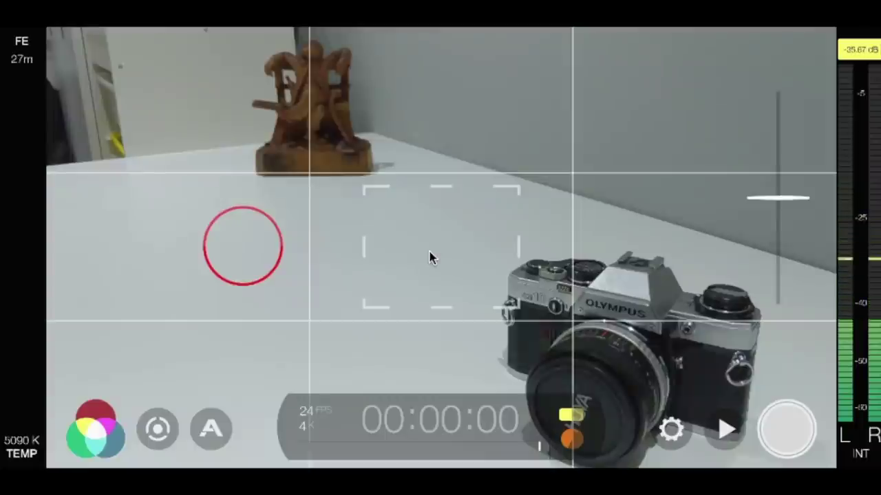
pyautogui.click(242, 252)
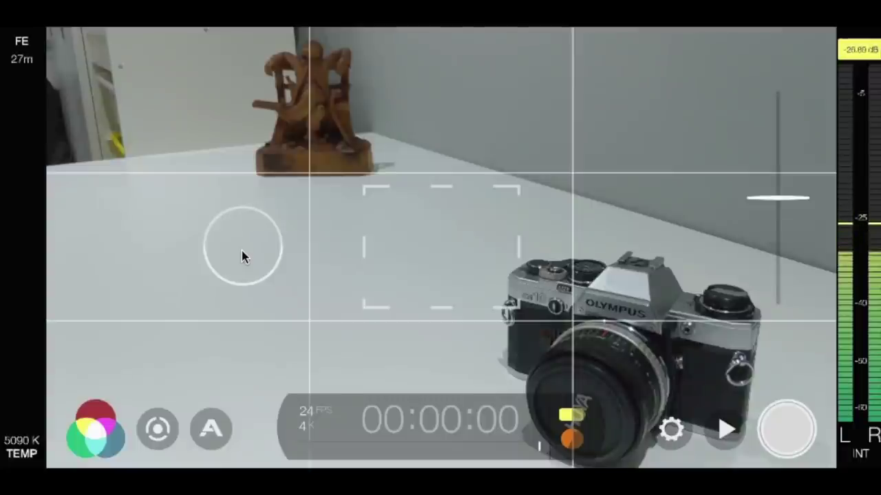
# Meter exposure across different parts of the scene and lock focus at the frame centre.
pyautogui.click(527, 121)
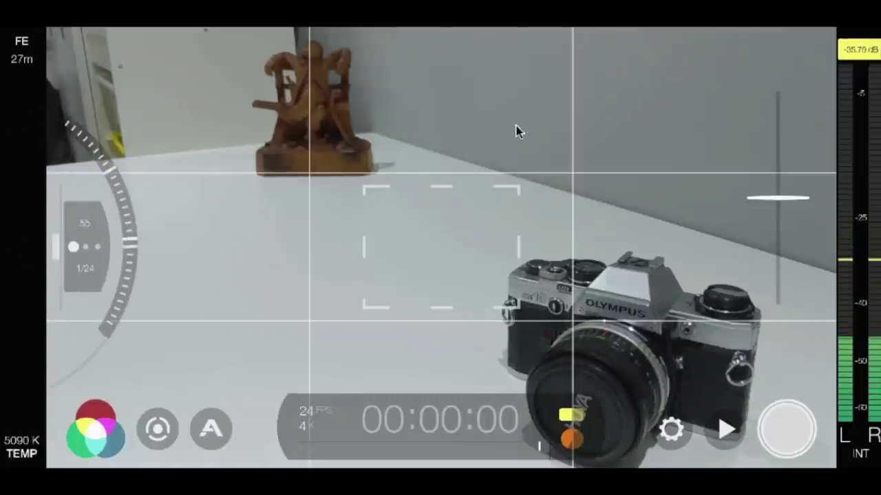
pyautogui.click(241, 261)
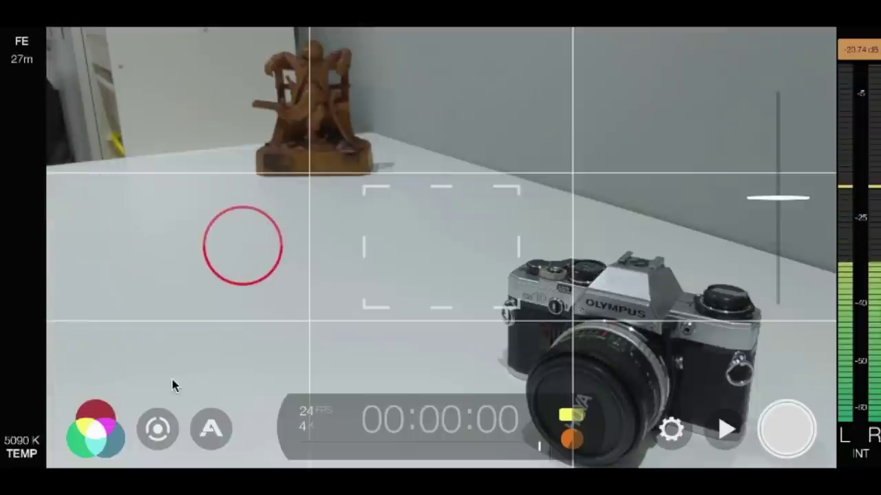
pyautogui.click(245, 268)
pyautogui.moveTo(394, 239); pyautogui.dragTo(208, 287)
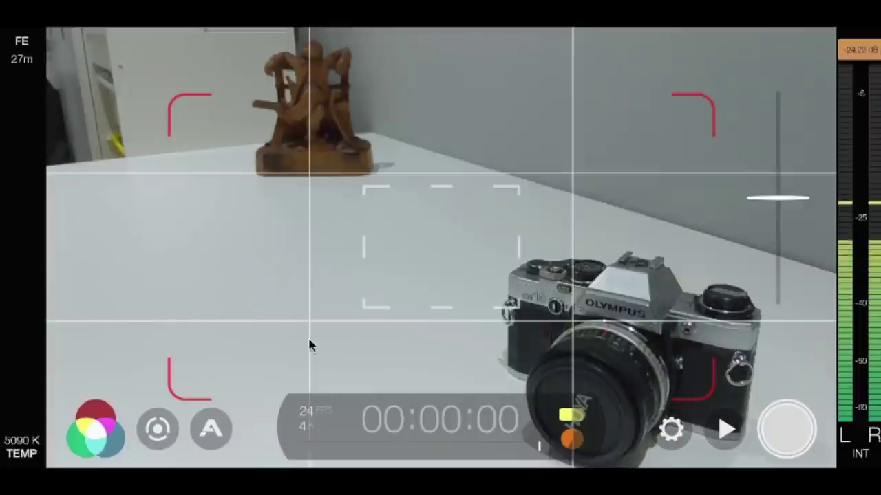
pyautogui.click(421, 253)
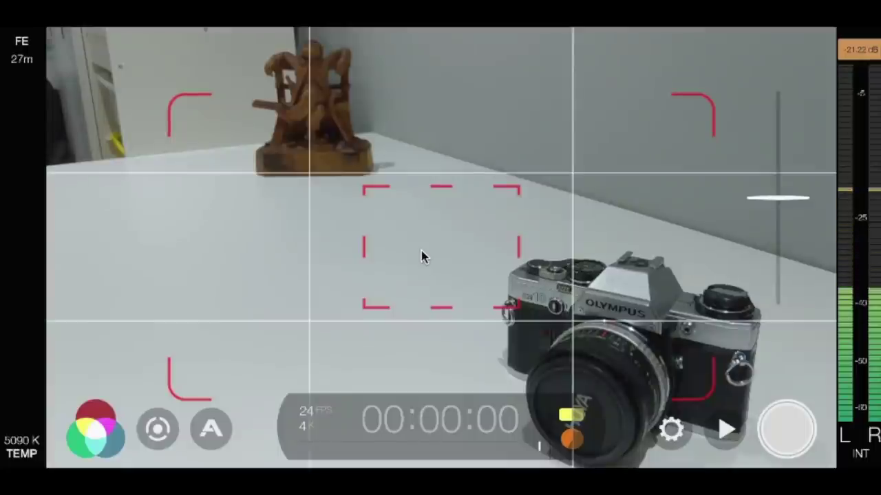
# Unlock focus and exposure, then place focus on the Olympus camera's lens.
pyautogui.click(421, 250)
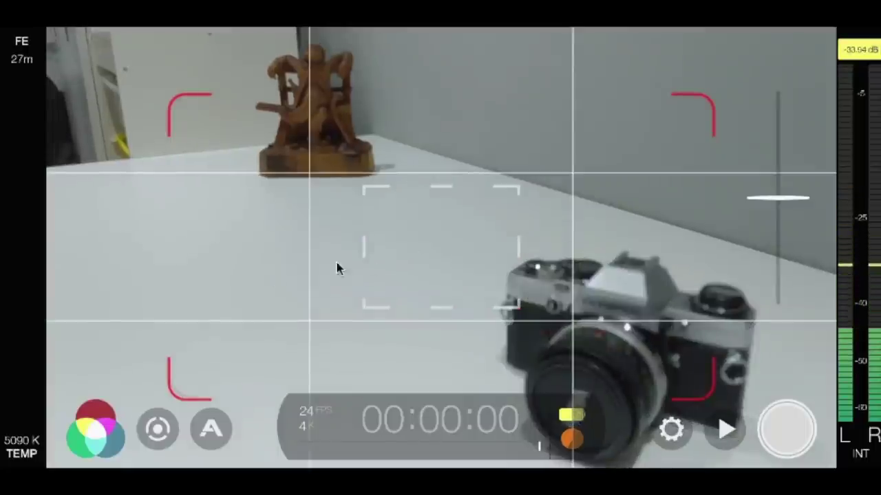
pyautogui.click(211, 350)
pyautogui.click(383, 252)
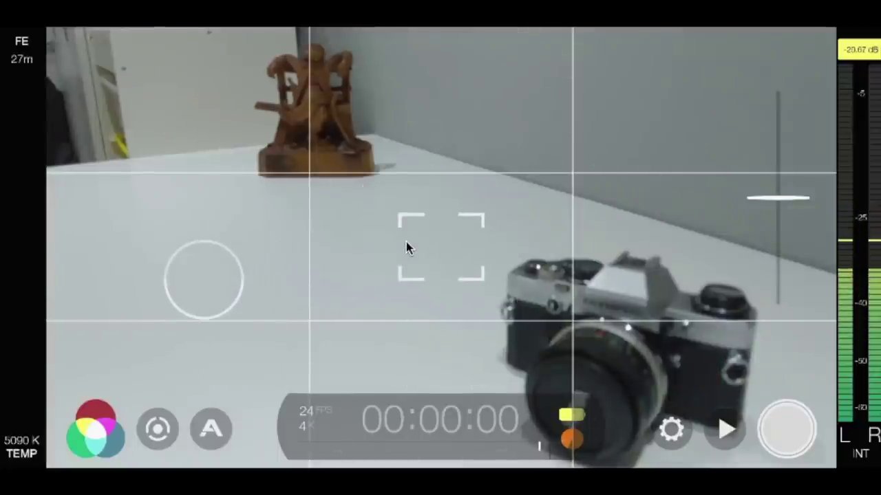
pyautogui.moveTo(412, 234); pyautogui.dragTo(302, 102)
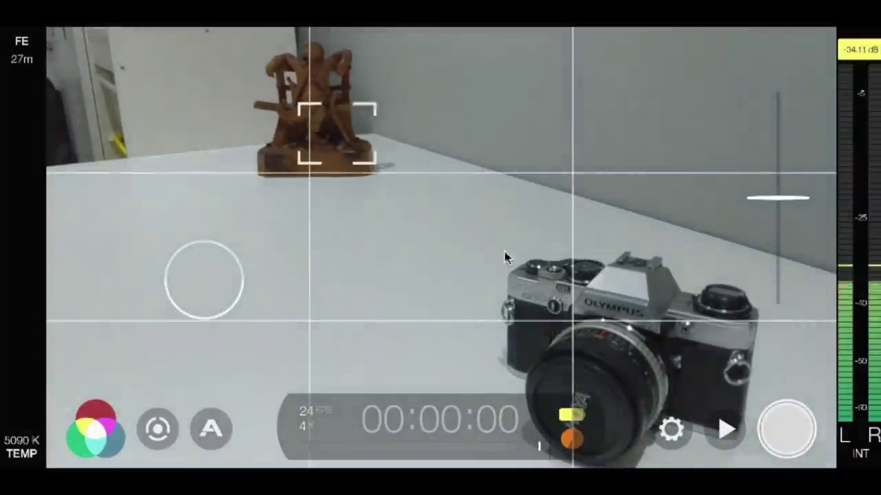
pyautogui.click(641, 341)
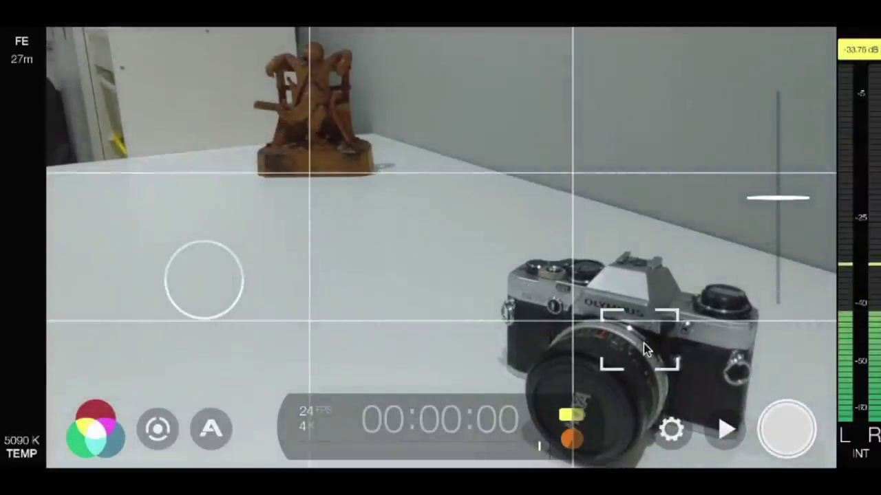
pyautogui.click(475, 222)
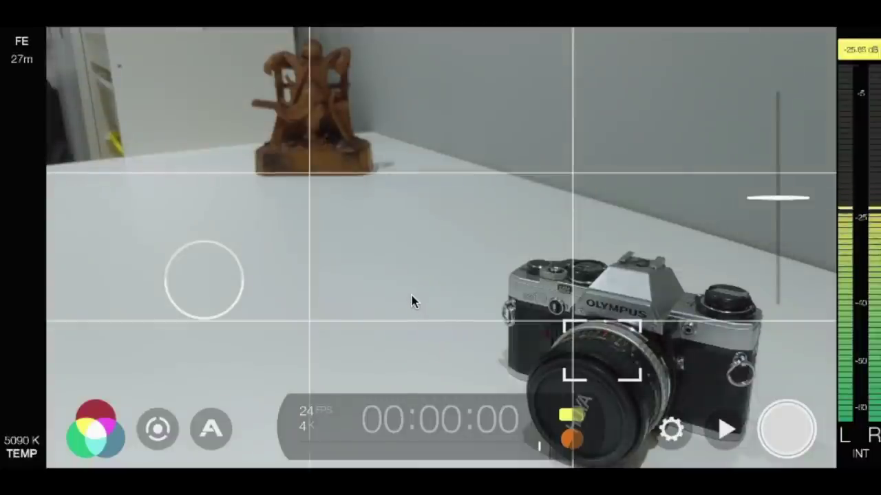
# Switch to manual exposure, lock the shutter at 1/24 and raise ISO.
pyautogui.click(155, 429)
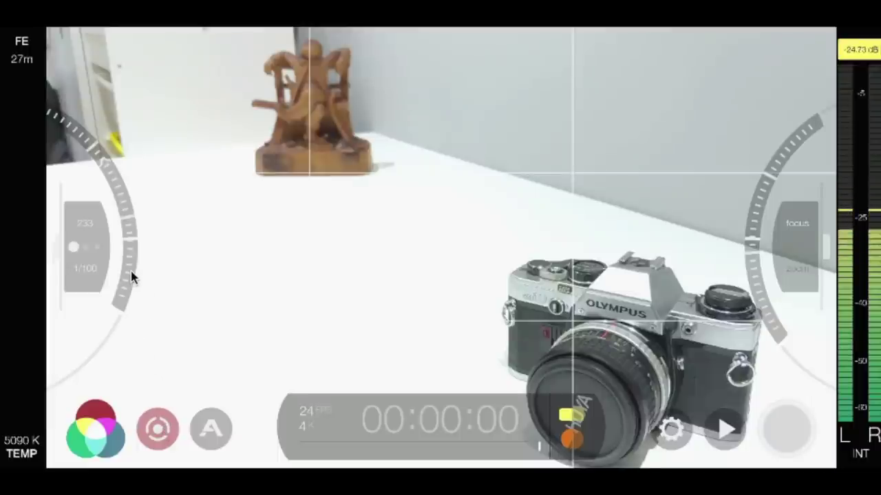
pyautogui.moveTo(132, 279); pyautogui.dragTo(94, 271)
pyautogui.click(92, 269)
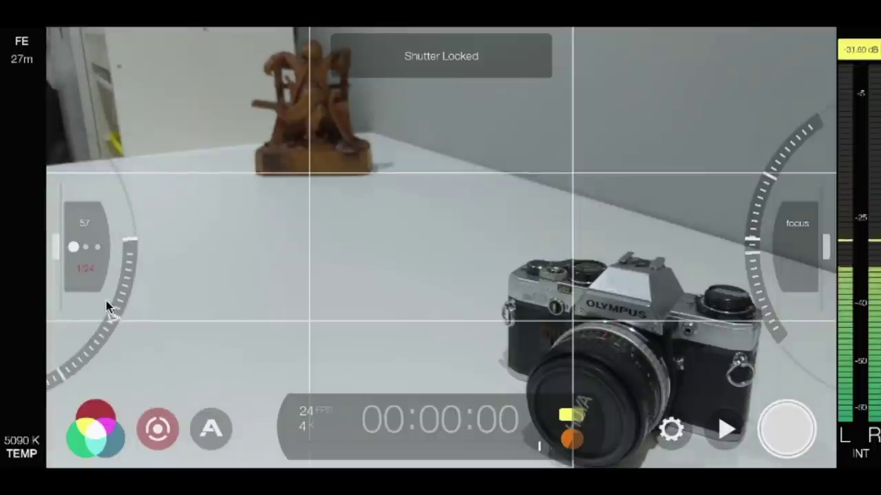
pyautogui.moveTo(110, 335); pyautogui.dragTo(122, 281)
# Try Moderate ISO Bias at ISO 470, then Reciprocal mode ending at 1/384 shutter.
pyautogui.click(85, 268)
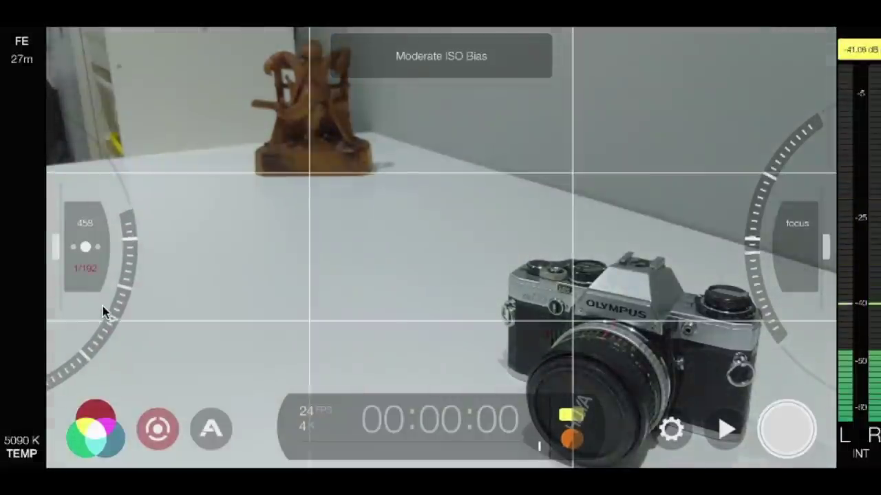
pyautogui.moveTo(113, 330); pyautogui.dragTo(130, 281)
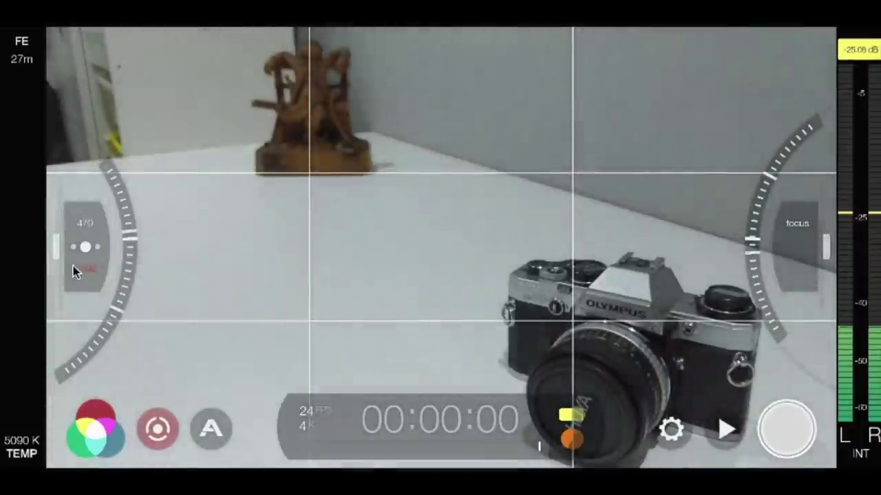
pyautogui.click(86, 271)
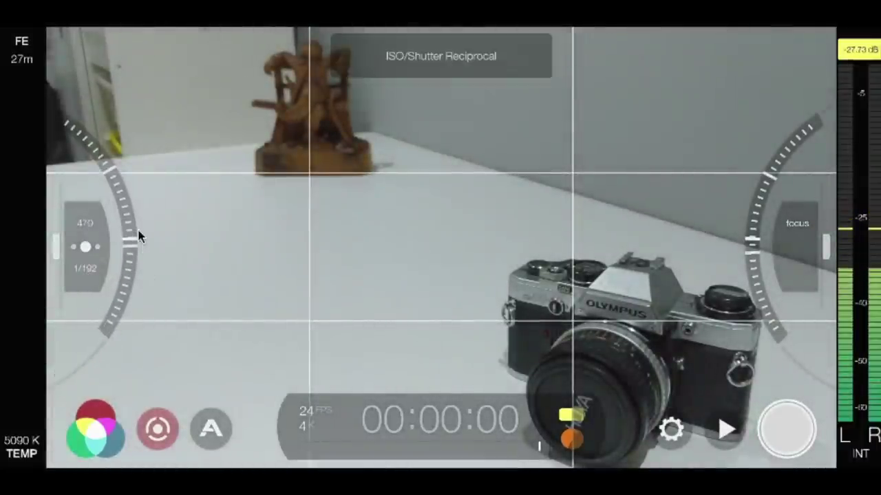
pyautogui.moveTo(125, 215); pyautogui.dragTo(176, 258)
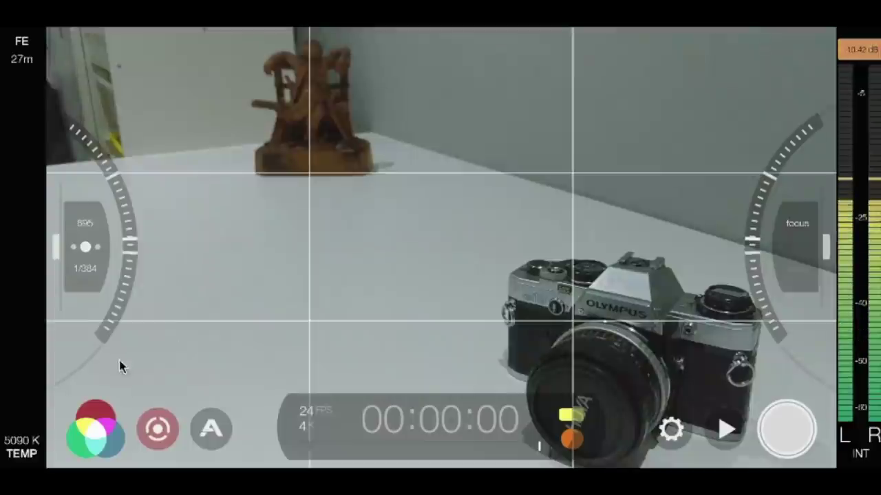
# Reopen manual controls, pull focus soft, then snap it back to sharp.
pyautogui.click(158, 430)
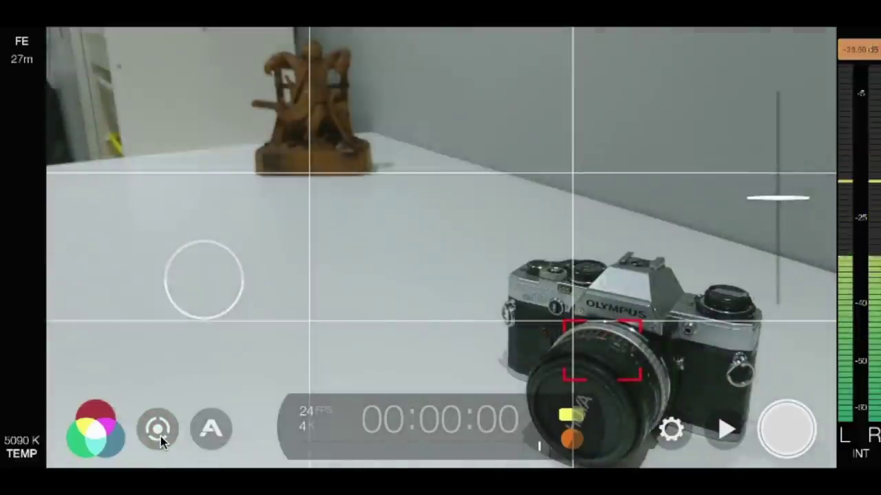
pyautogui.click(160, 436)
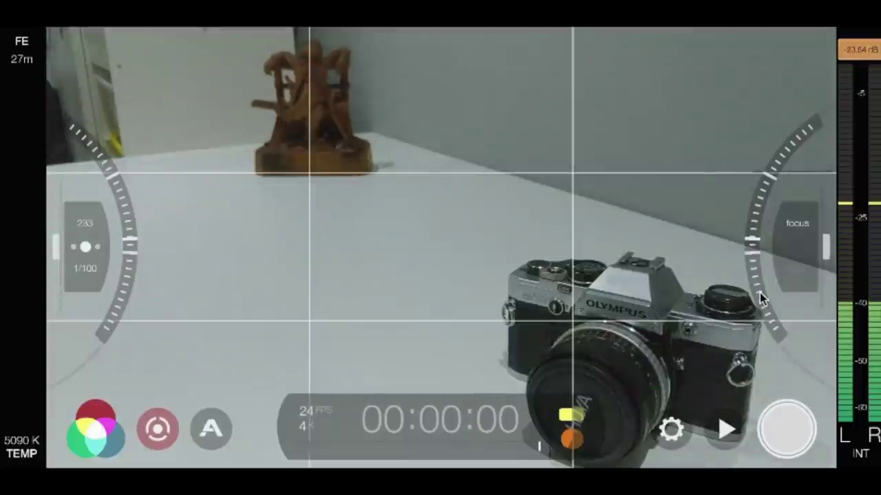
pyautogui.moveTo(759, 291)
pyautogui.mouseDown()
pyautogui.moveTo(790, 382)
pyautogui.moveTo(742, 349)
pyautogui.moveTo(783, 180)
pyautogui.moveTo(769, 263)
pyautogui.moveTo(777, 324)
pyautogui.moveTo(817, 368)
pyautogui.moveTo(757, 230)
pyautogui.moveTo(756, 281)
pyautogui.mouseUp()
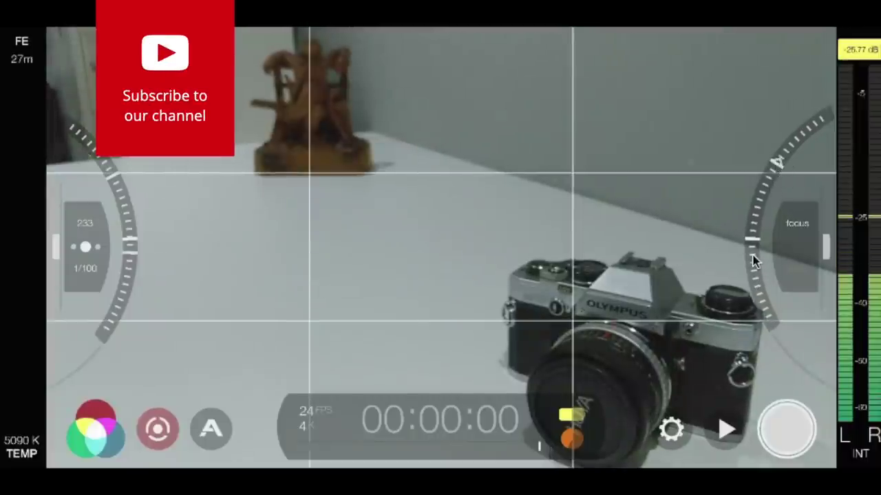
pyautogui.click(777, 164)
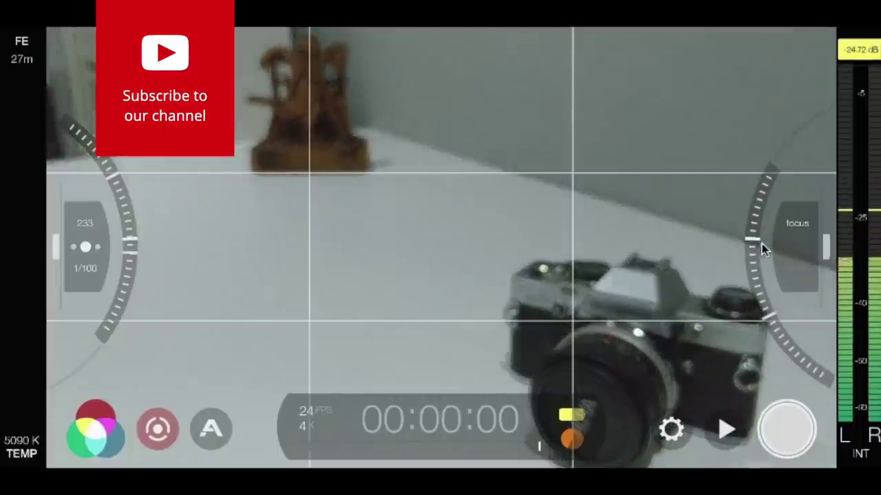
pyautogui.click(772, 316)
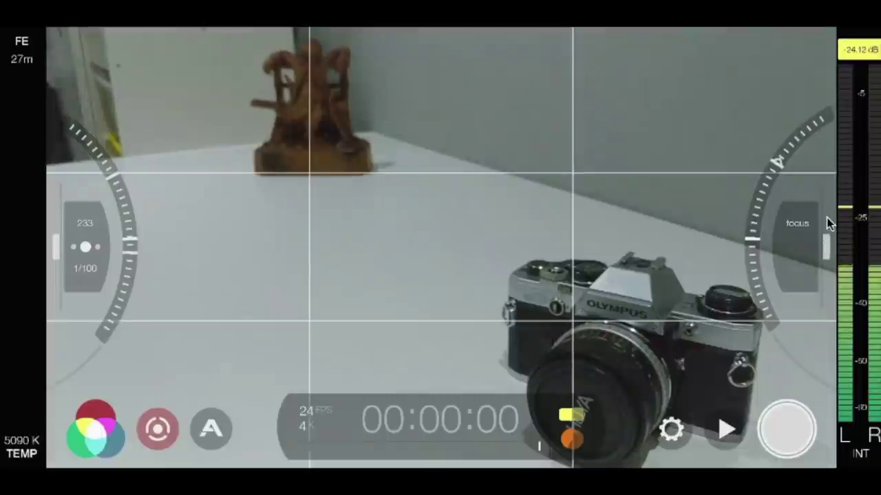
# Change focus pull speed from 10 to 8 and fine-tune manual focus on the statue.
pyautogui.moveTo(829, 221); pyautogui.dragTo(827, 199)
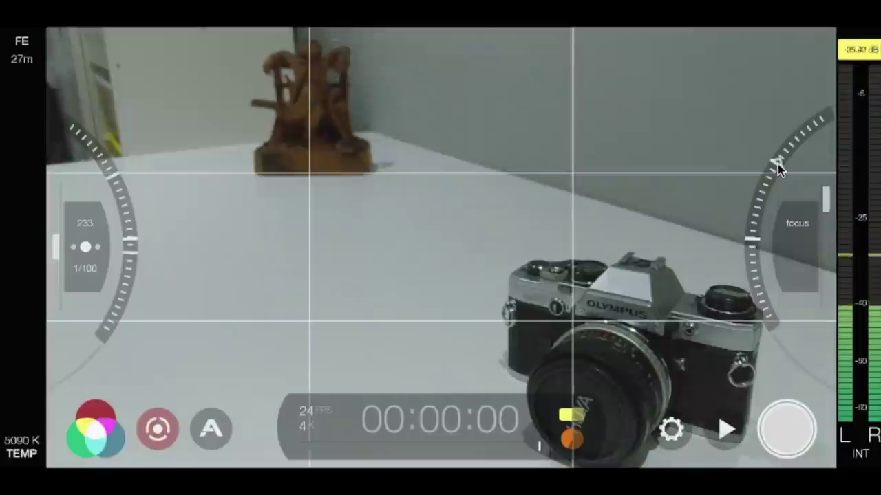
pyautogui.moveTo(778, 164)
pyautogui.mouseDown()
pyautogui.moveTo(754, 292)
pyautogui.moveTo(769, 310)
pyautogui.mouseUp()
pyautogui.moveTo(828, 196); pyautogui.dragTo(820, 337)
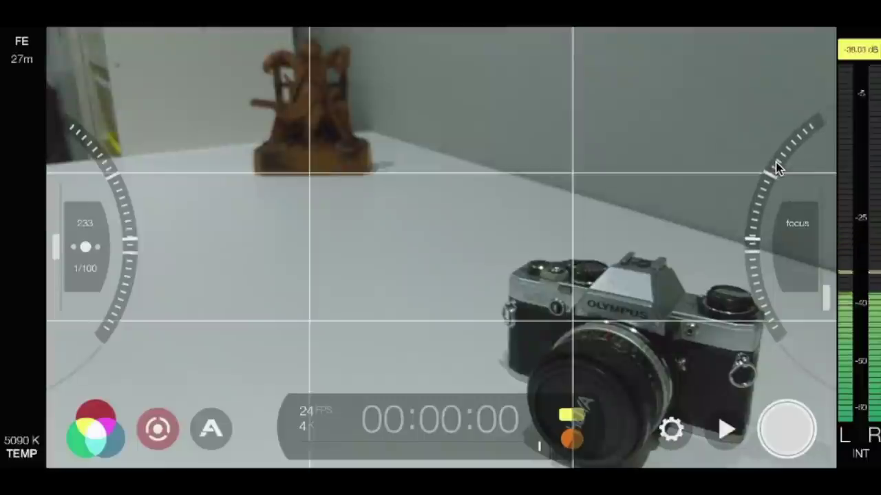
pyautogui.moveTo(777, 168); pyautogui.dragTo(766, 248)
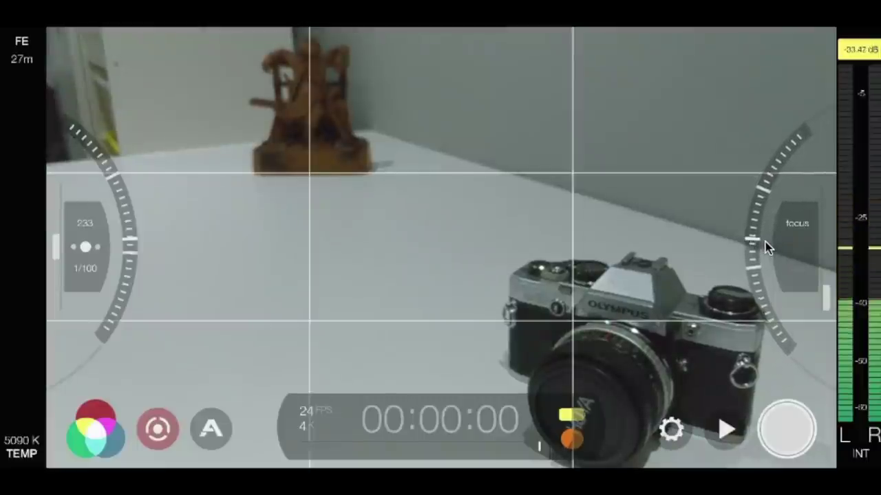
pyautogui.moveTo(765, 242)
pyautogui.mouseDown()
pyautogui.moveTo(751, 257)
pyautogui.moveTo(760, 250)
pyautogui.moveTo(757, 217)
pyautogui.moveTo(736, 329)
pyautogui.moveTo(757, 259)
pyautogui.moveTo(753, 286)
pyautogui.moveTo(753, 241)
pyautogui.moveTo(755, 294)
pyautogui.moveTo(756, 246)
pyautogui.mouseUp()
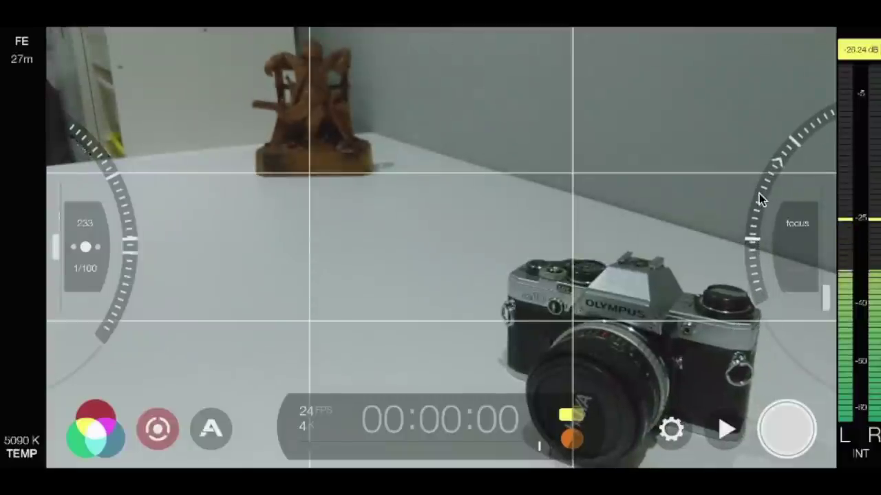
# Zoom in manually on the figurine and Olympus camera and set focus pull speed to 3.
pyautogui.click(798, 271)
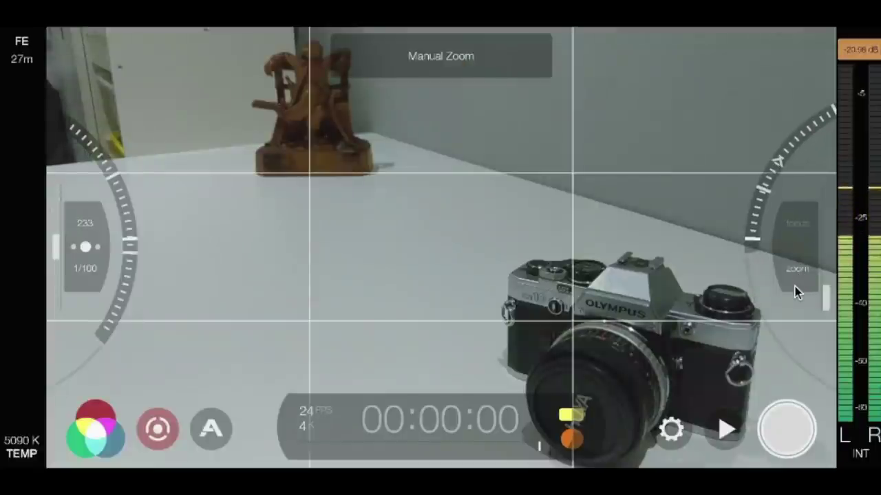
pyautogui.moveTo(759, 206); pyautogui.dragTo(806, 147)
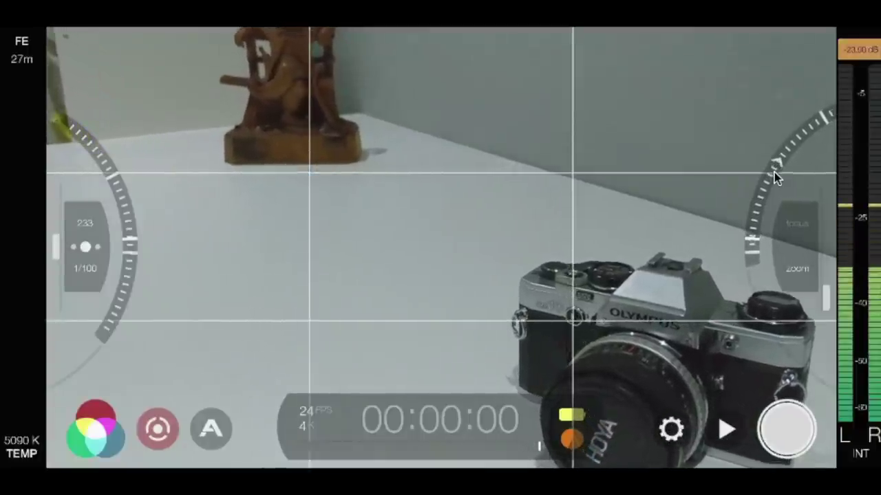
pyautogui.moveTo(826, 301); pyautogui.dragTo(828, 274)
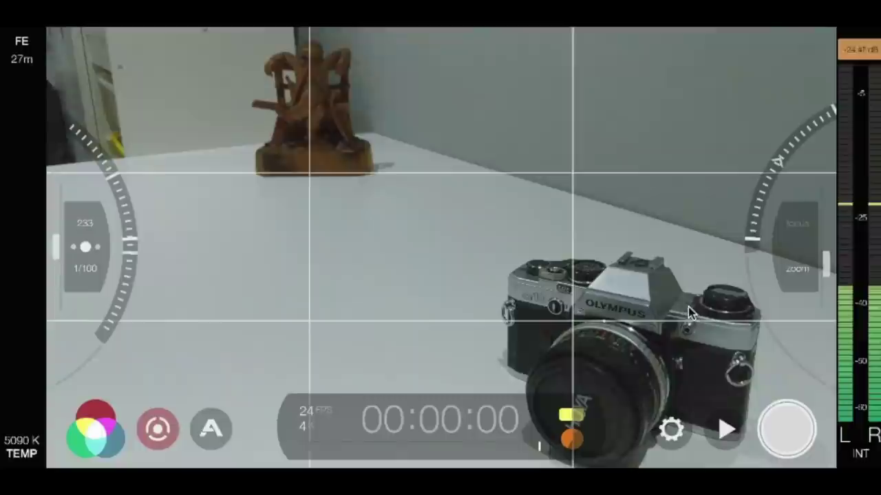
pyautogui.moveTo(752, 232); pyautogui.dragTo(764, 168)
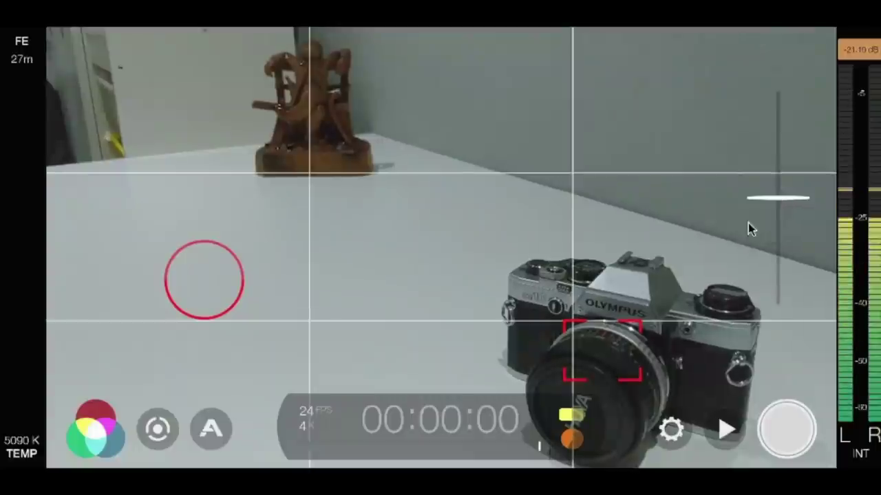
# Unlock focus and exposure and move the focus point onto the wooden figurine.
pyautogui.click(634, 337)
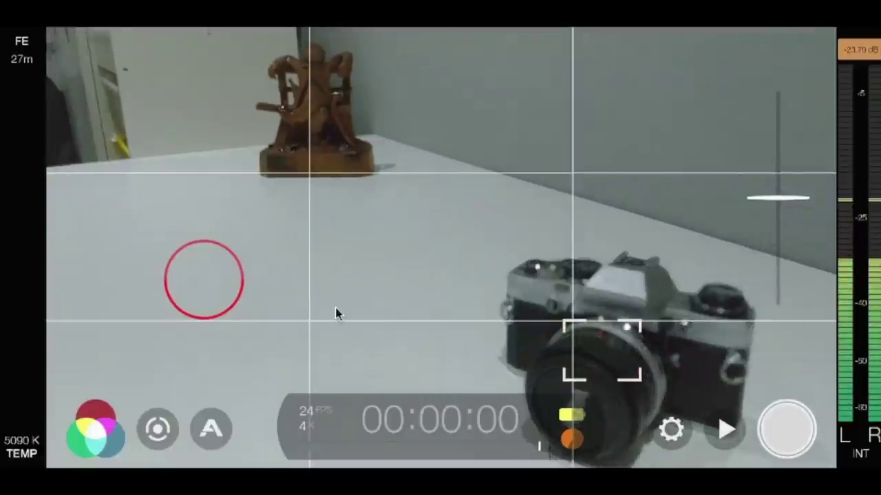
pyautogui.click(205, 282)
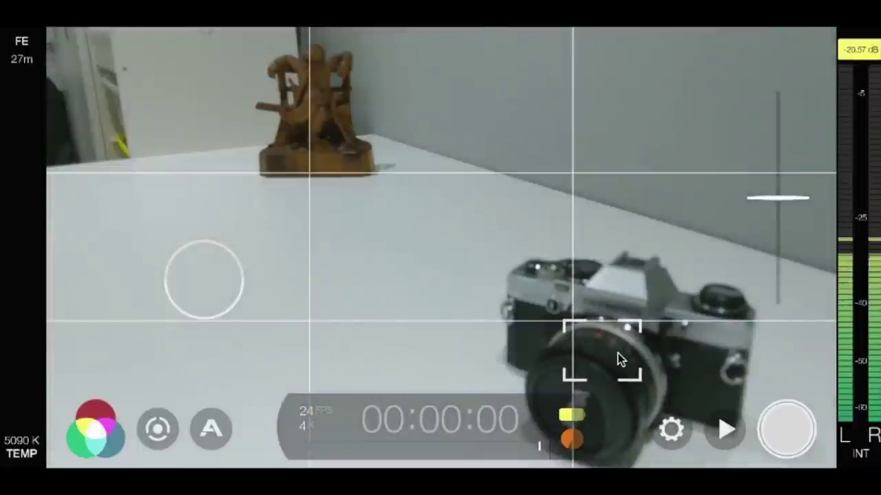
pyautogui.moveTo(617, 356); pyautogui.dragTo(327, 122)
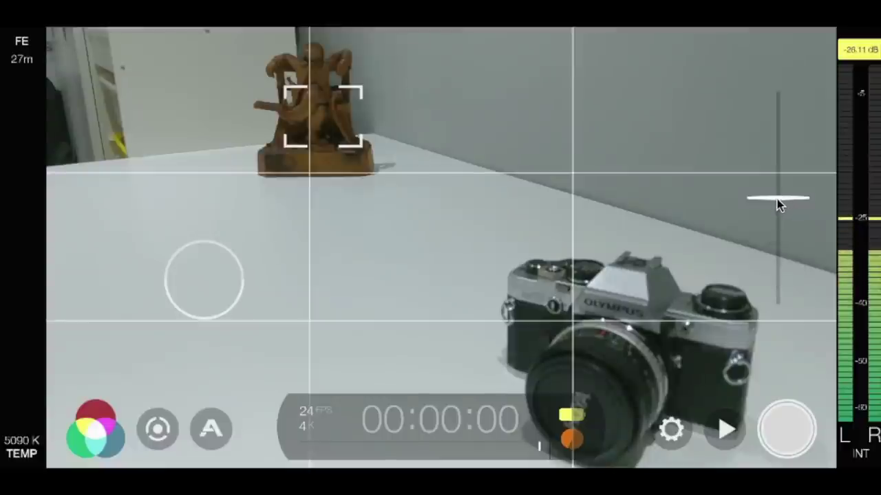
# Zoom in on the Olympus camera and set the focus on its body.
pyautogui.moveTo(777, 199); pyautogui.dragTo(791, 242)
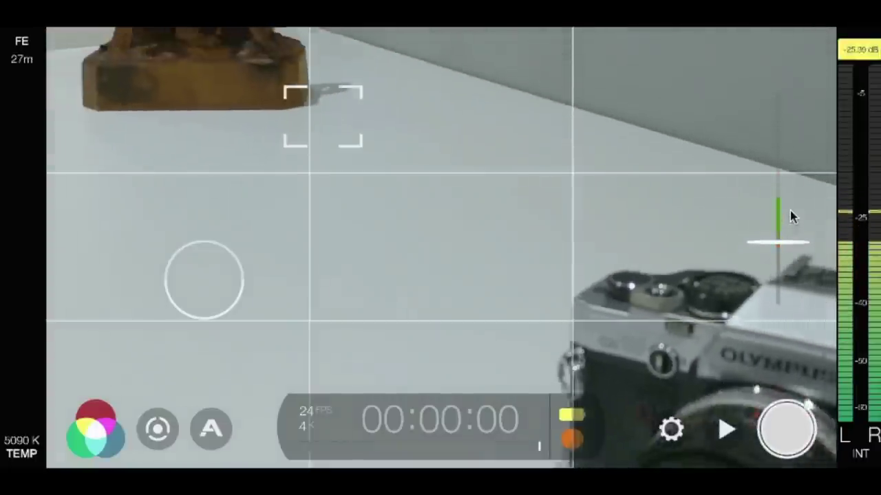
pyautogui.moveTo(791, 210); pyautogui.dragTo(790, 269)
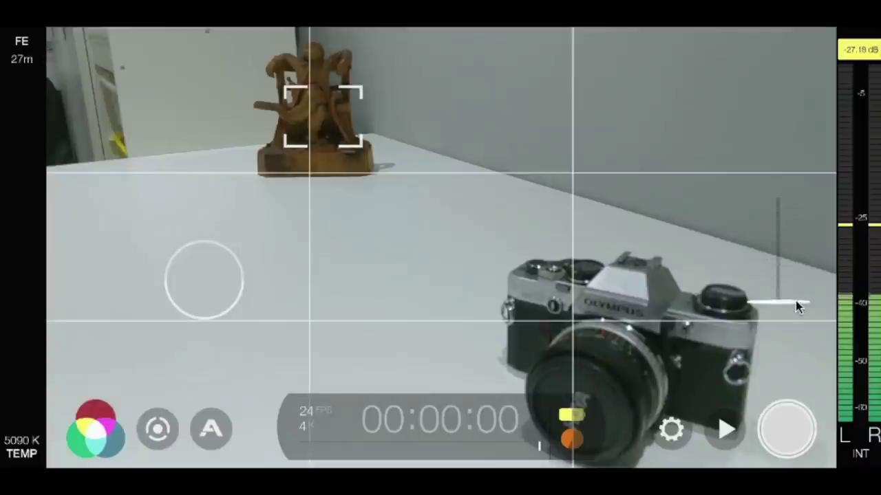
pyautogui.moveTo(795, 303); pyautogui.dragTo(796, 297)
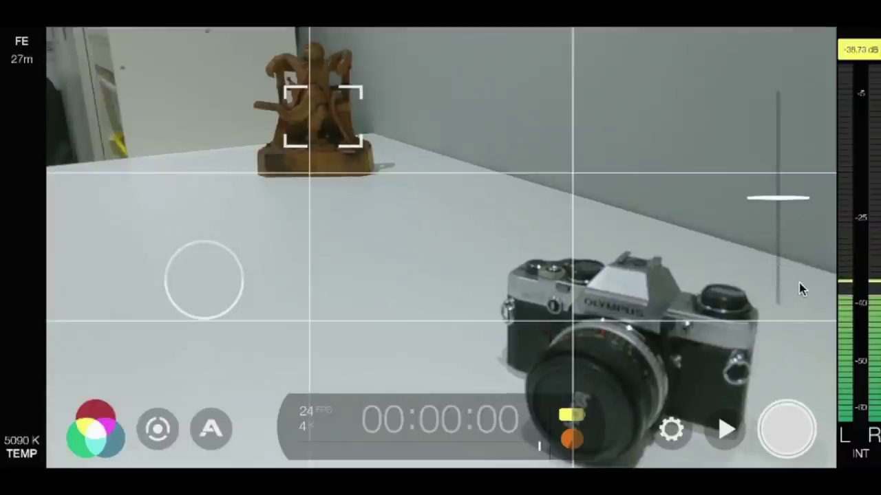
pyautogui.click(572, 348)
pyautogui.click(530, 297)
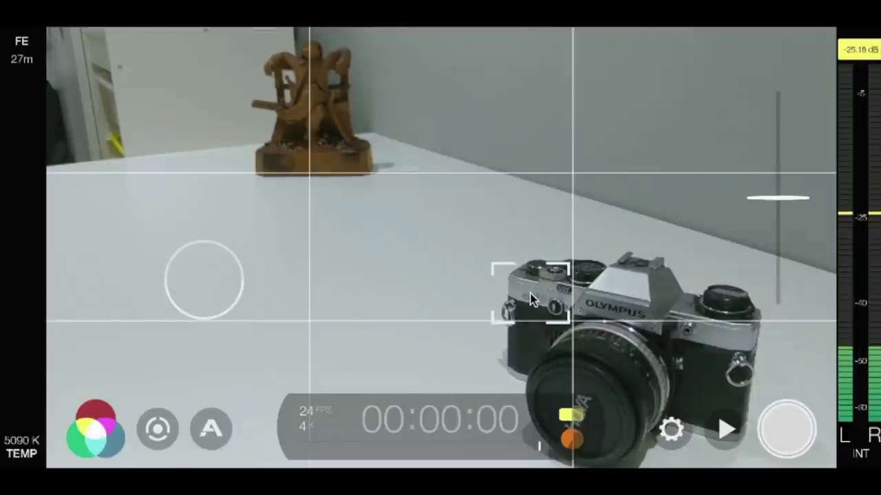
pyautogui.click(669, 431)
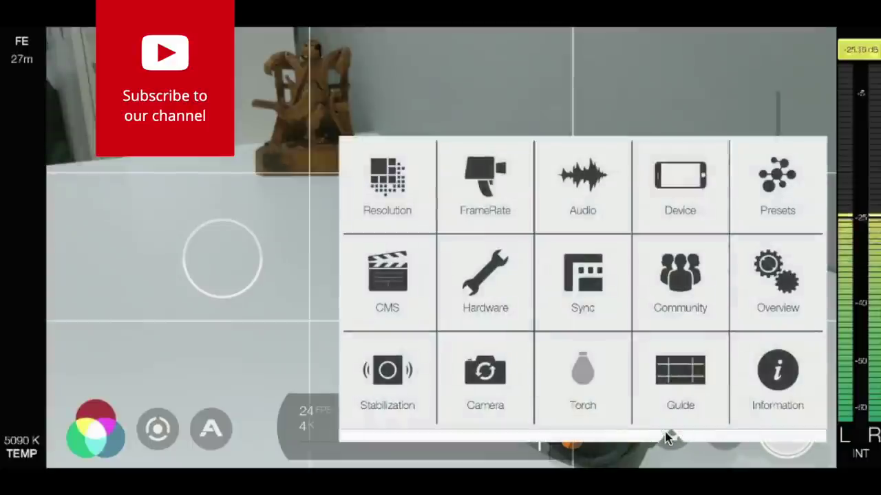
pyautogui.click(386, 198)
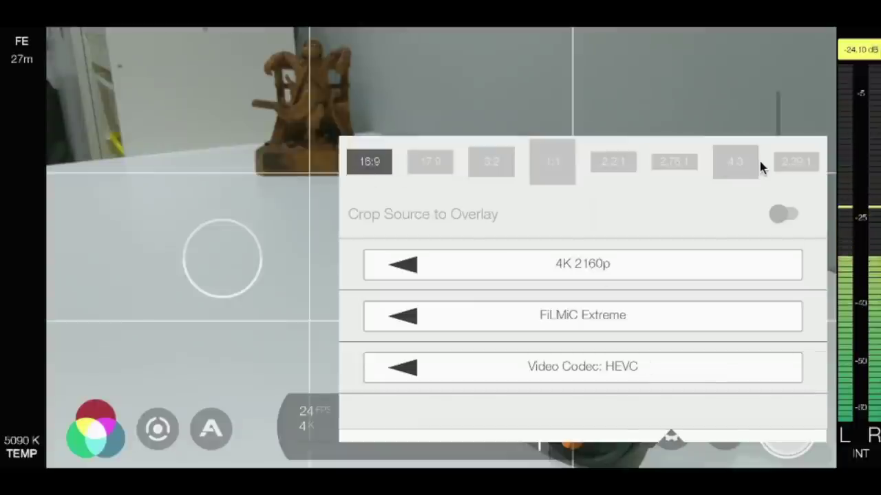
pyautogui.click(431, 195)
pyautogui.click(484, 187)
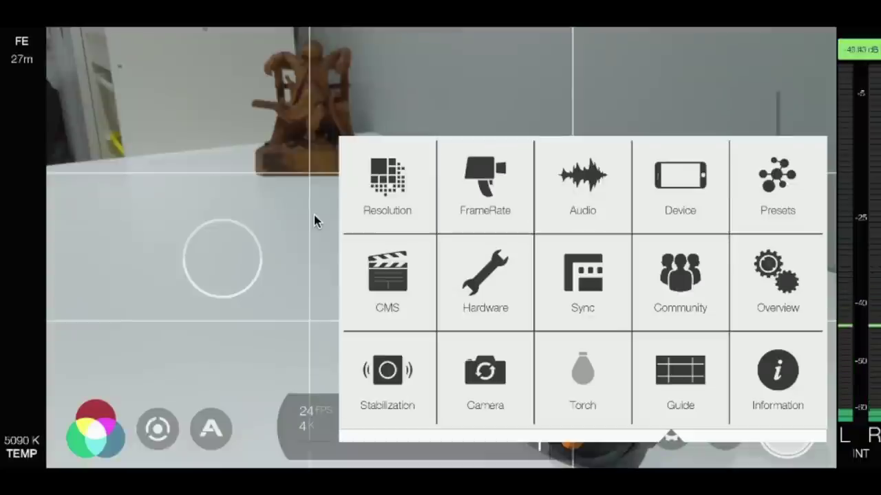
# Confirm white balance is locked at 5090 K and choose the Log tone curve.
pyautogui.click(109, 432)
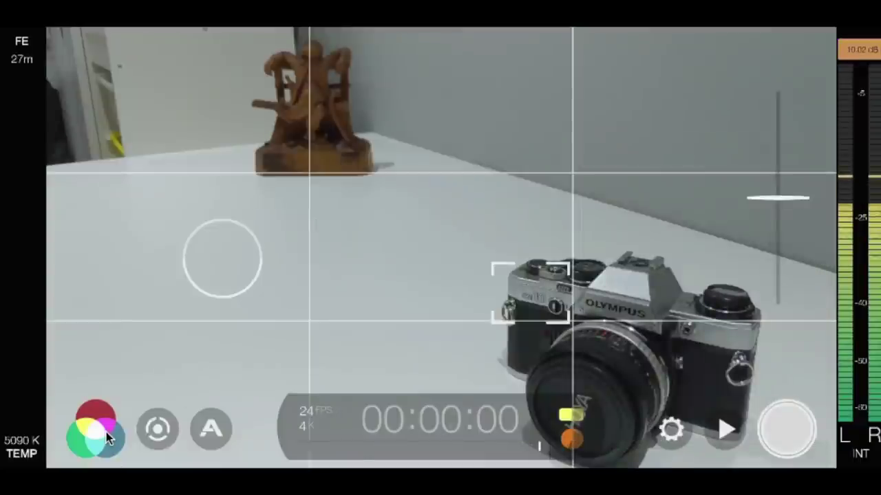
pyautogui.click(106, 432)
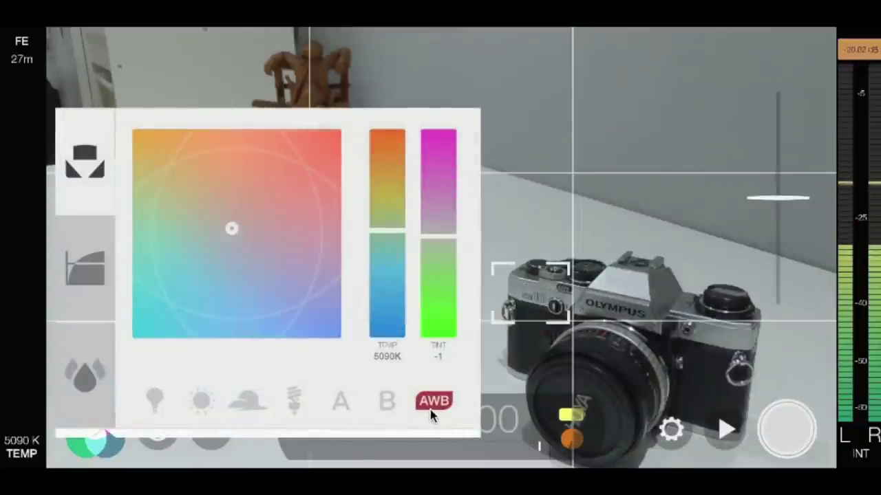
pyautogui.click(110, 260)
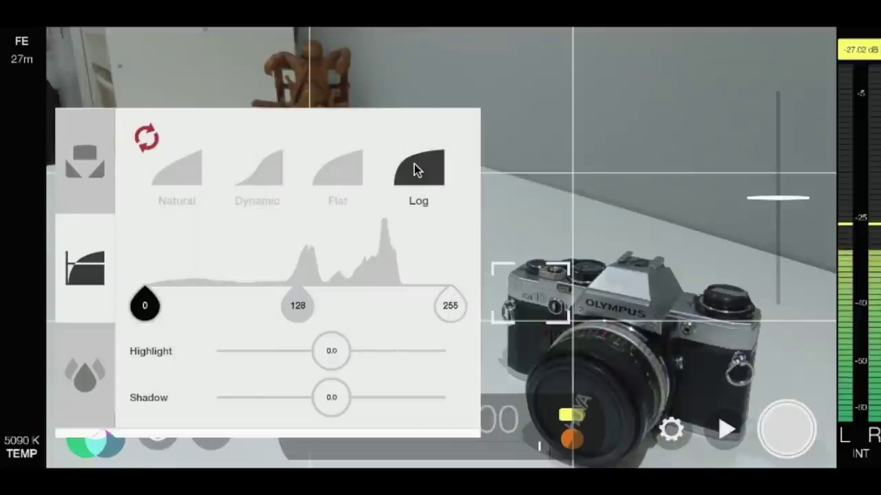
pyautogui.click(568, 149)
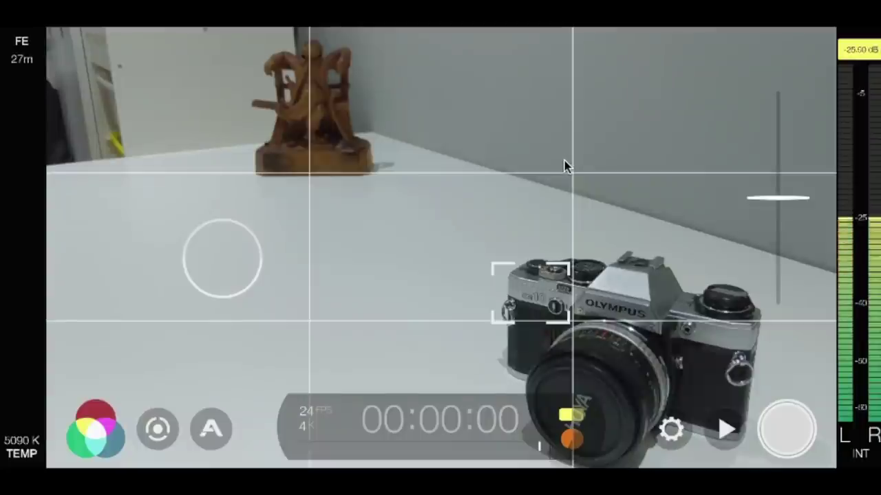
# Save the current camera values as a new preset named '4K Camera'.
pyautogui.click(671, 431)
pyautogui.click(771, 186)
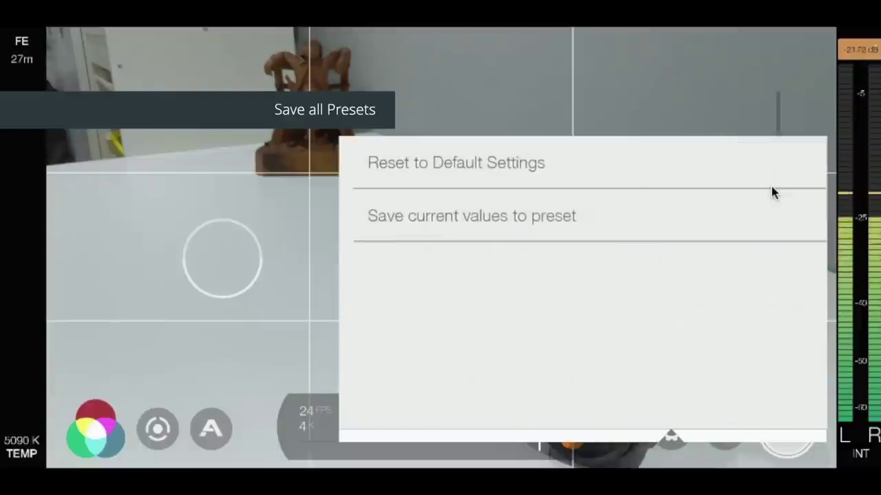
pyautogui.click(494, 228)
pyautogui.click(460, 234)
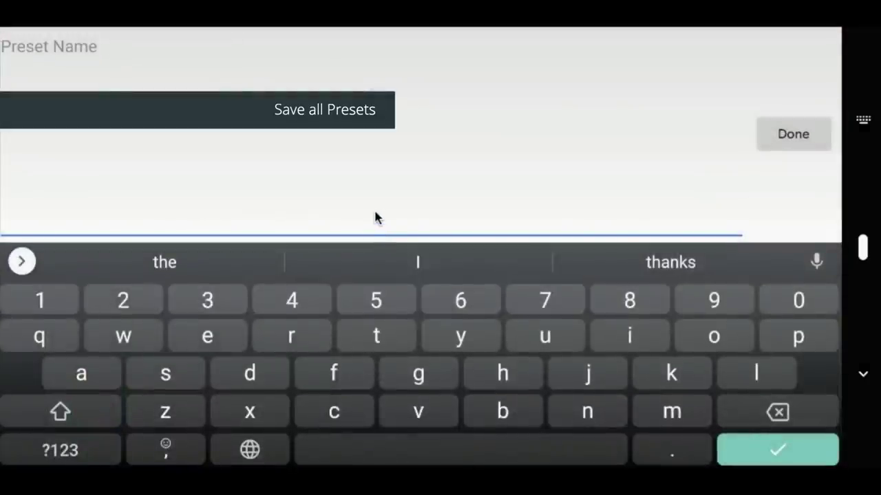
pyautogui.write('4')
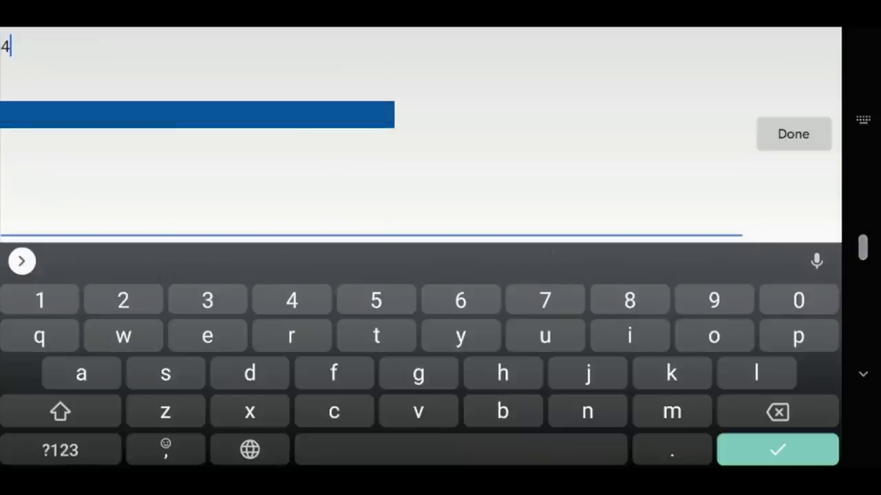
pyautogui.write('K Camera')
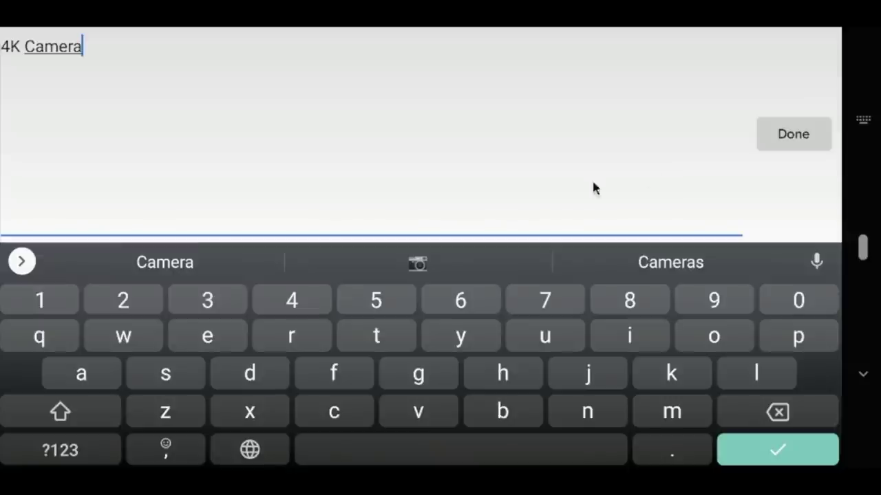
pyautogui.click(792, 135)
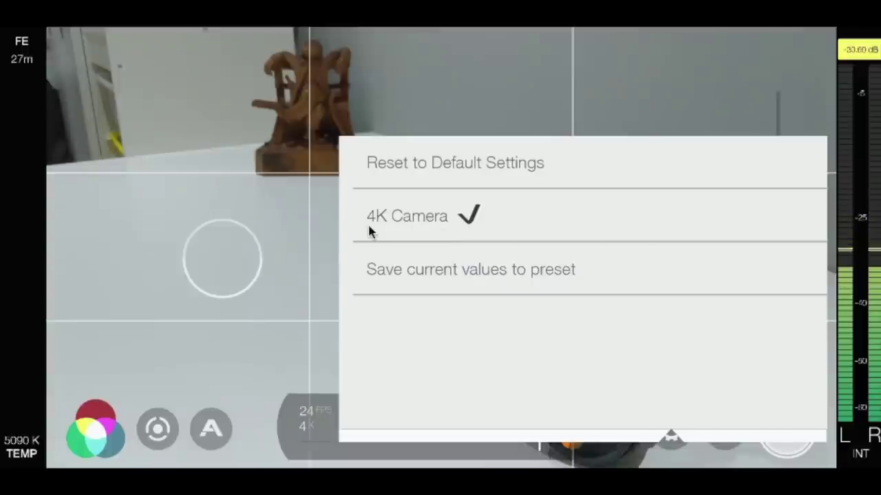
pyautogui.click(295, 227)
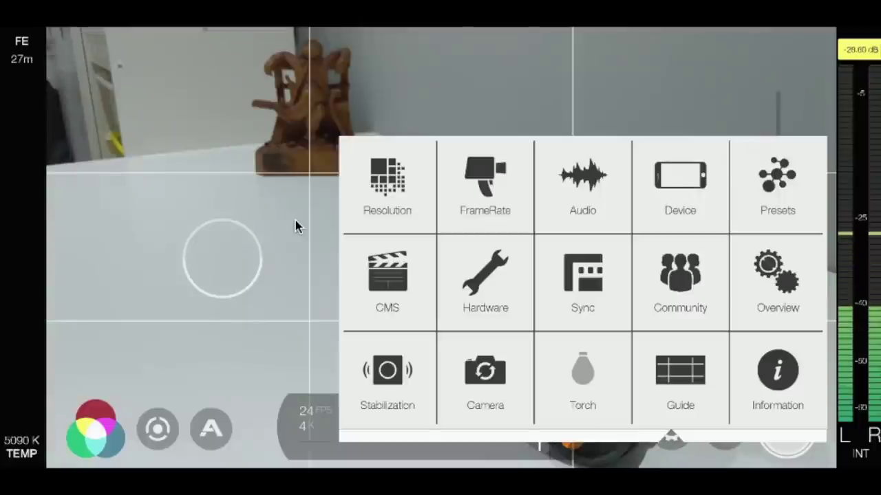
pyautogui.click(295, 220)
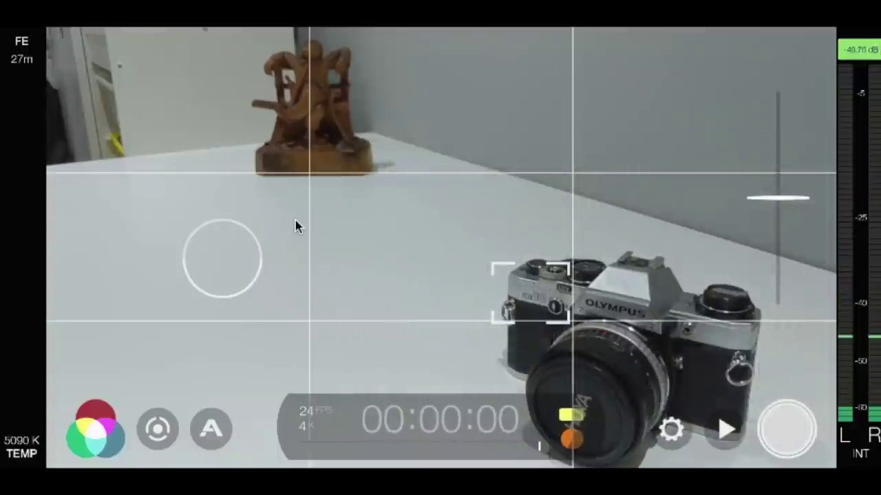